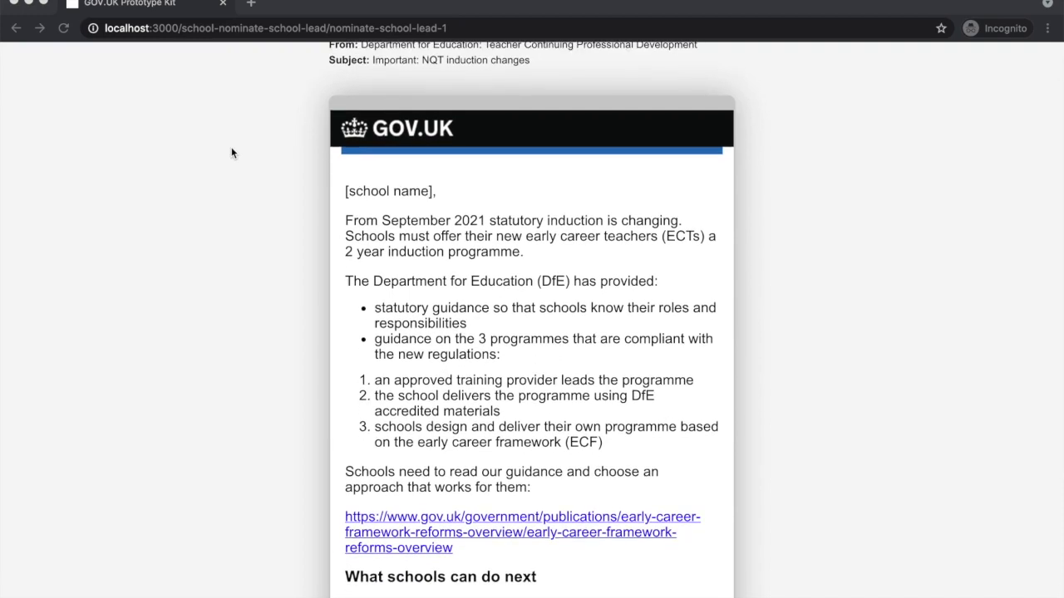
Read the NQT induction changes email and continue past the introduction to nominating an induction lead or tutor.
scroll(232, 153, down, 2)
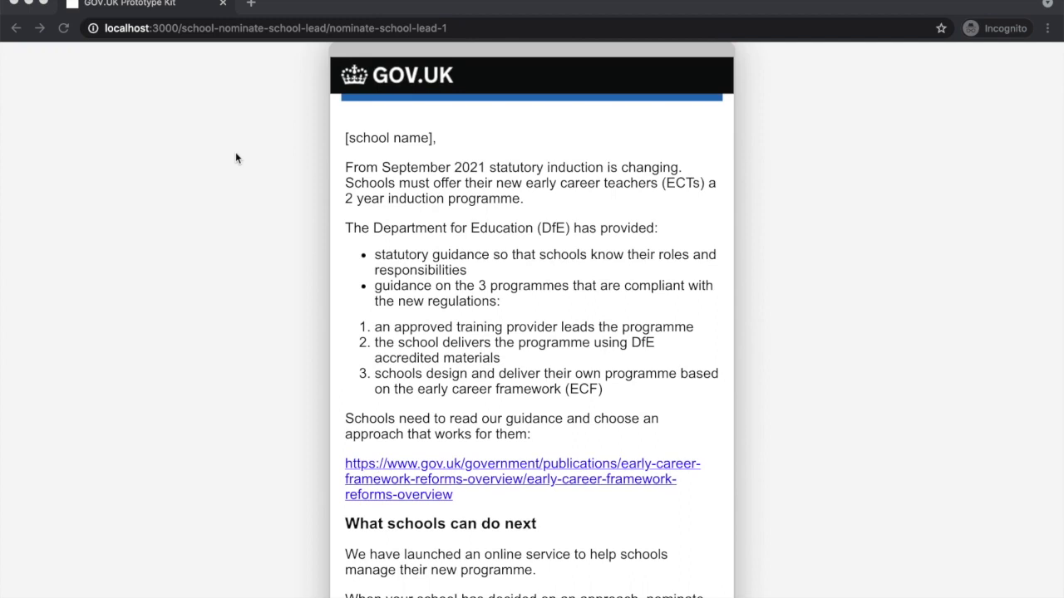
scroll(236, 158, down, 3)
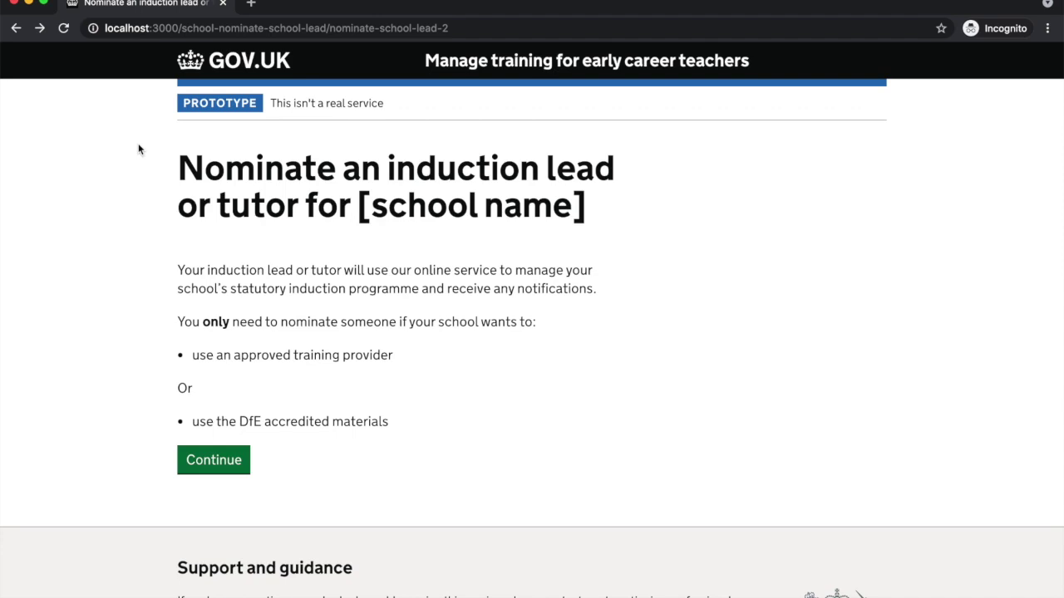
click(214, 465)
Review the school's details on the nomination form and confirm the nomination with the full name and work email left blank.
scroll(164, 328, down, 1)
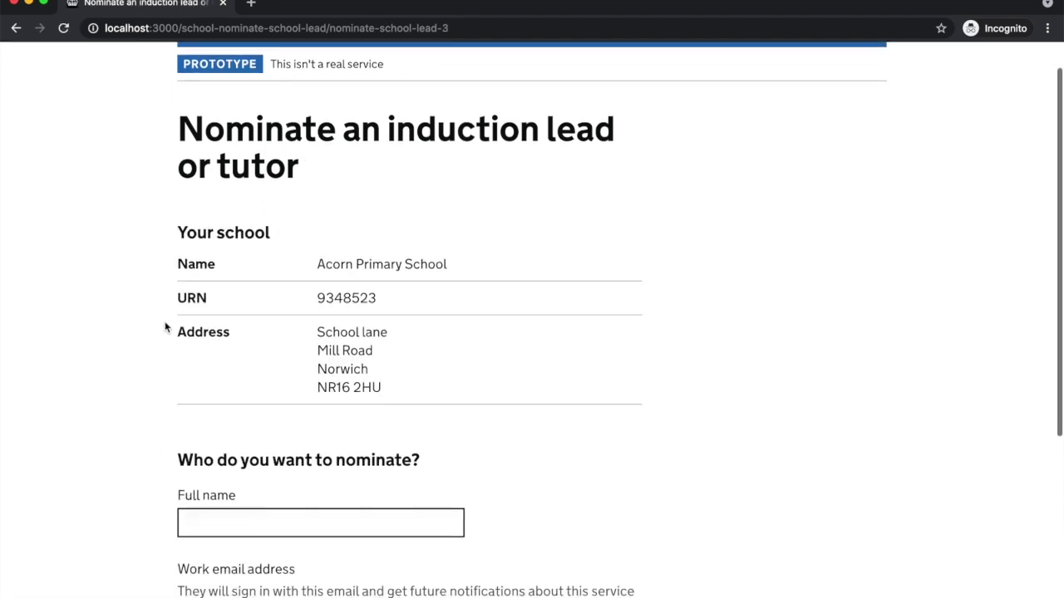
scroll(164, 329, down, 1)
drag(177, 218, 388, 367)
click(389, 367)
scroll(823, 325, down, 3)
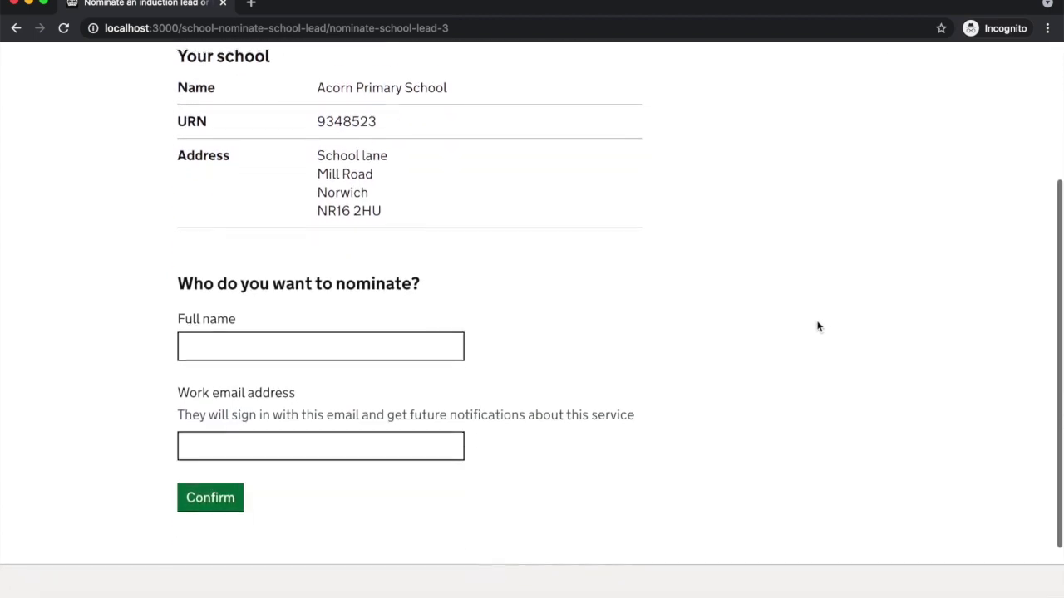
scroll(817, 323, down, 1)
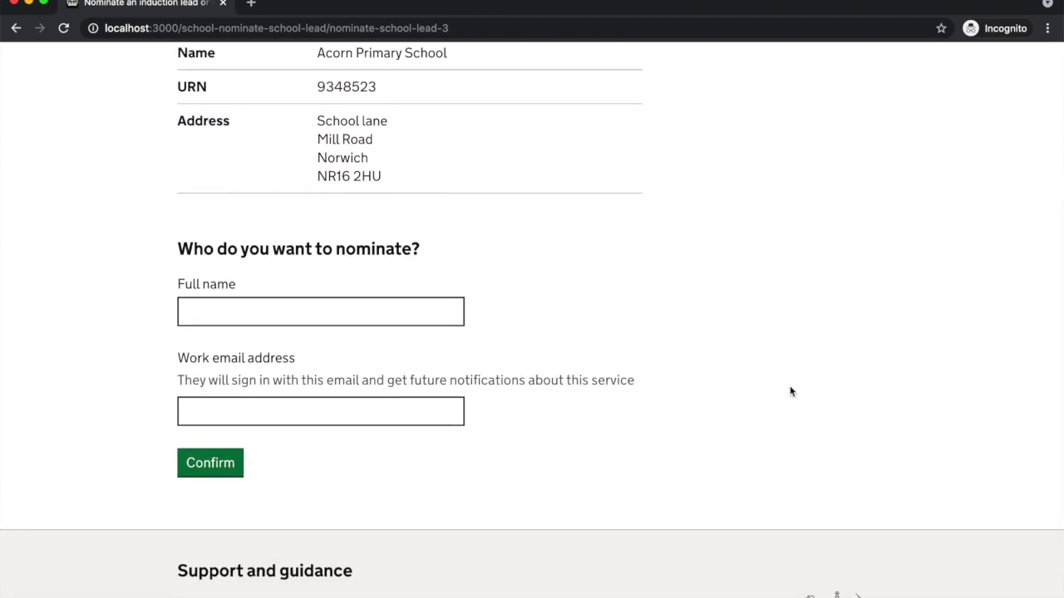
click(223, 463)
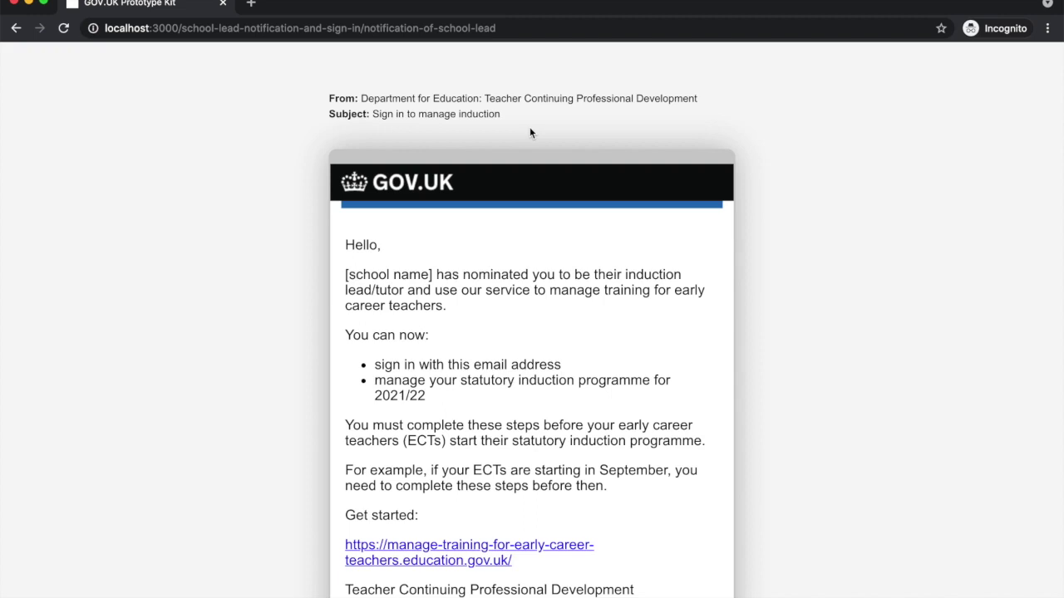
Open the training management service from the link in the induction lead's notification email and start it.
scroll(530, 130, down, 2)
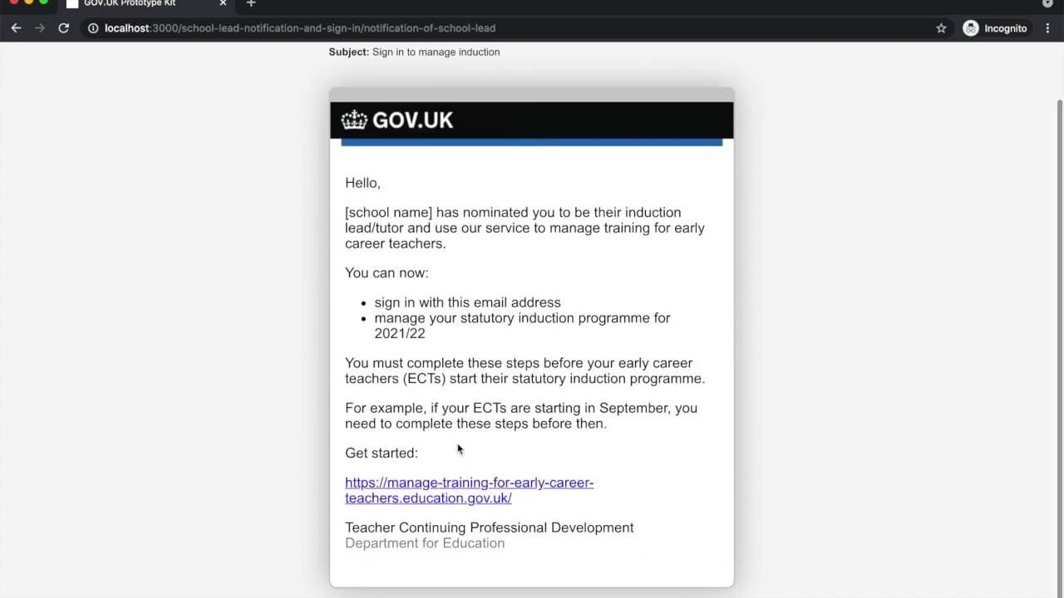
click(417, 486)
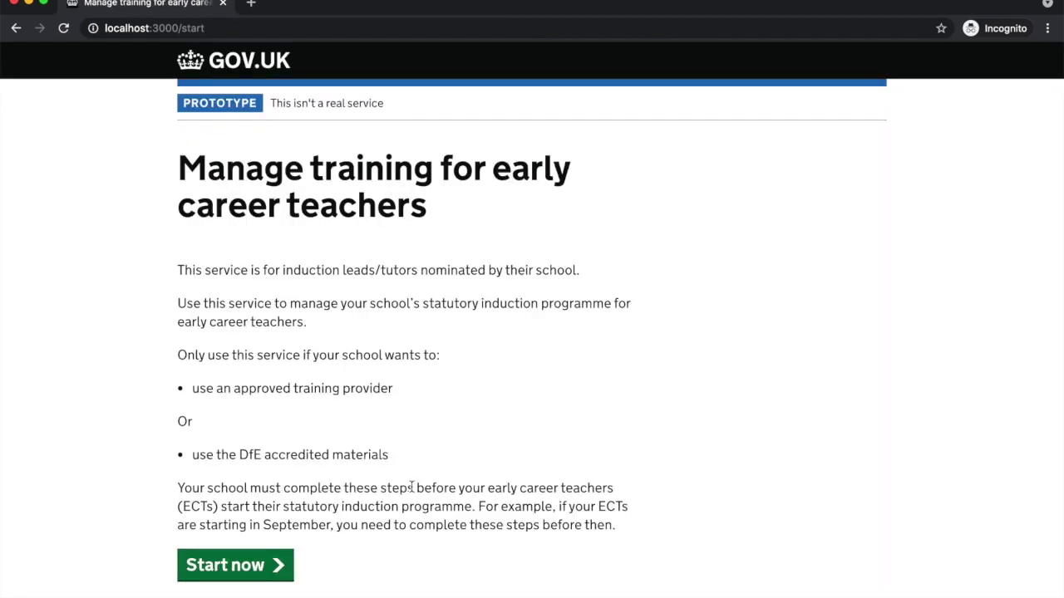
click(251, 565)
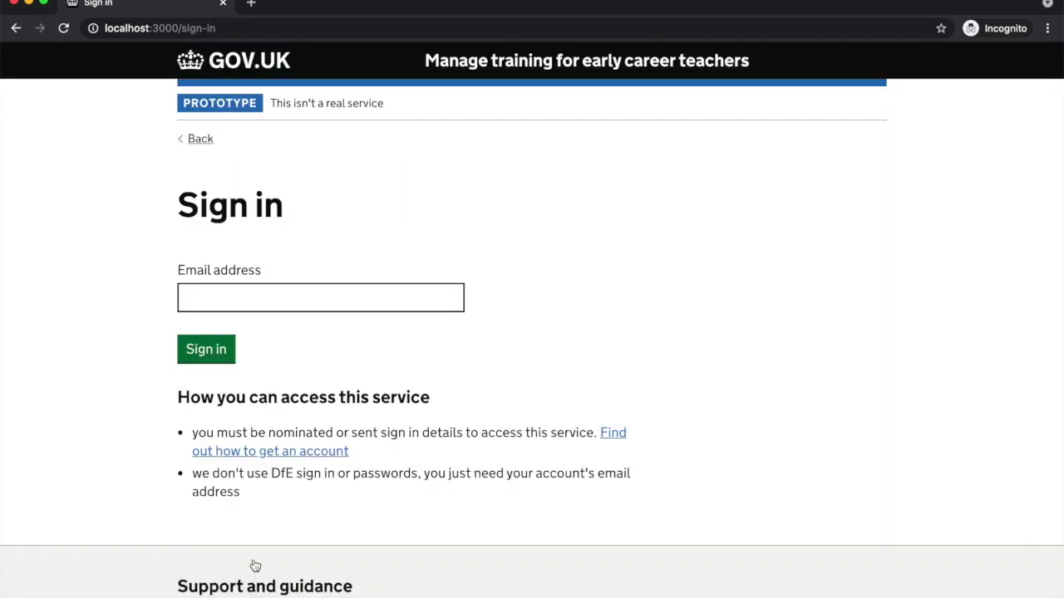
Request sign-in with the email address left blank, follow the emailed sign-in link, and continue into the account.
click(220, 352)
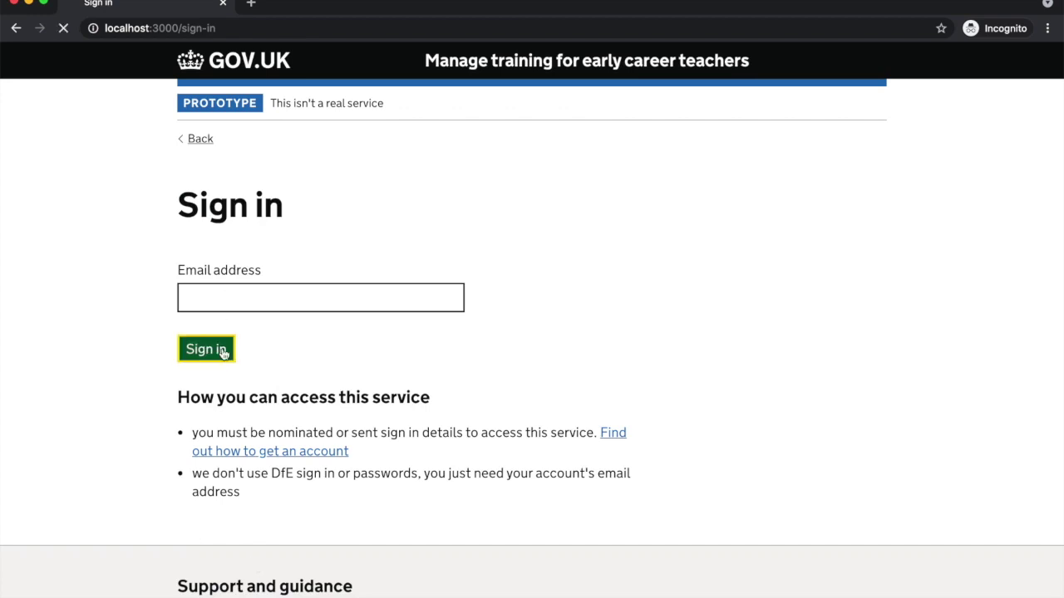
click(283, 450)
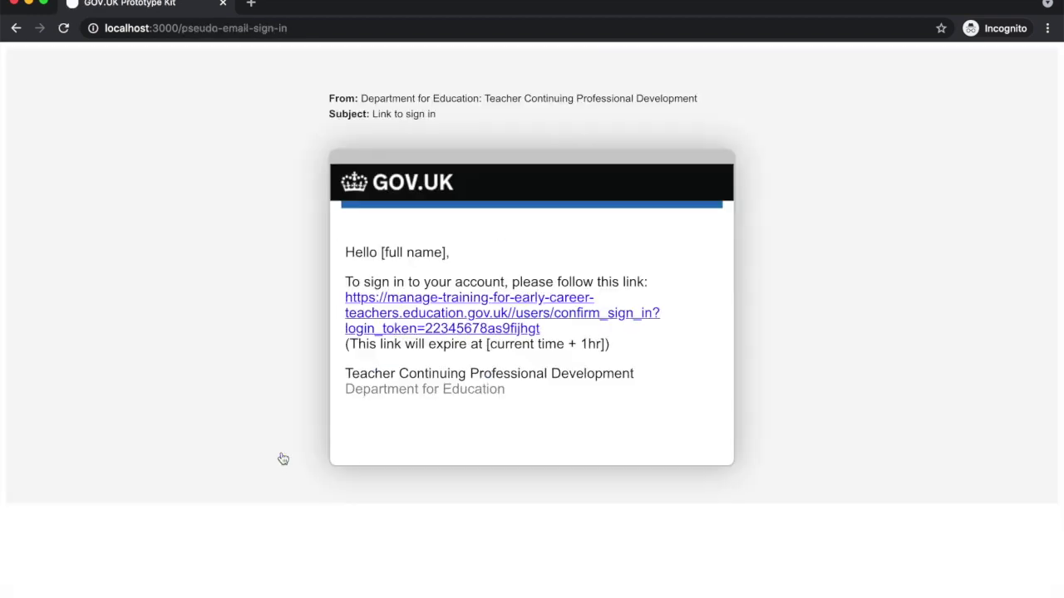
click(409, 314)
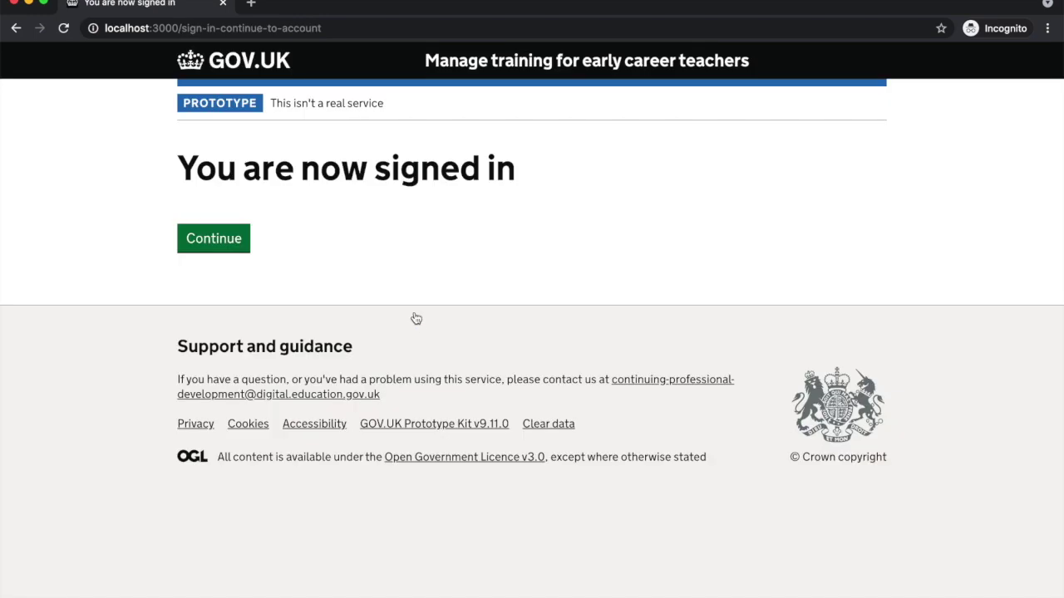
click(206, 240)
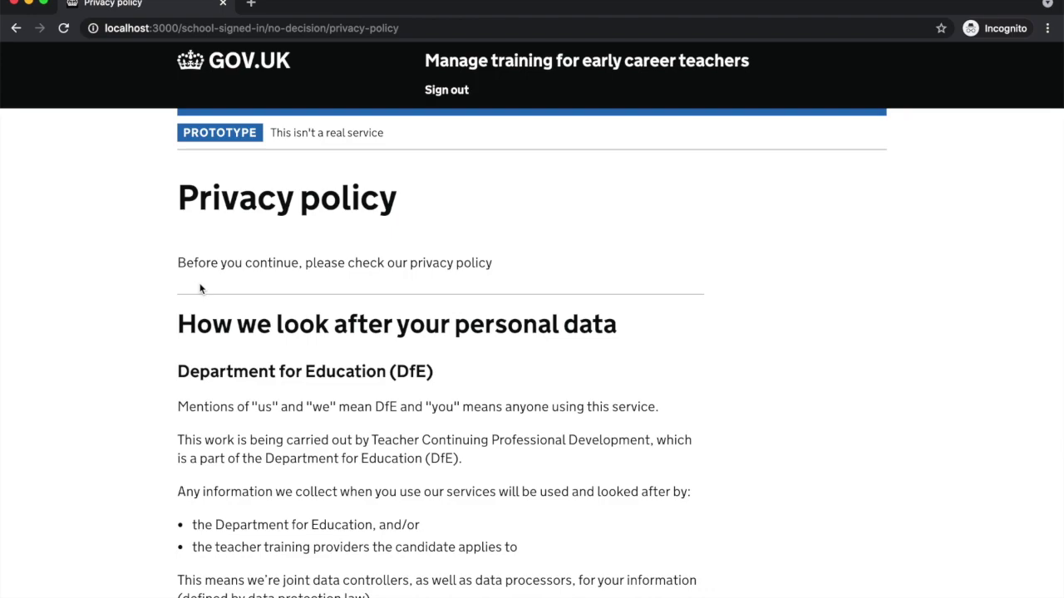
Go through the privacy policy and continue past the introduction to choosing a statutory induction programme.
scroll(205, 286, down, 13)
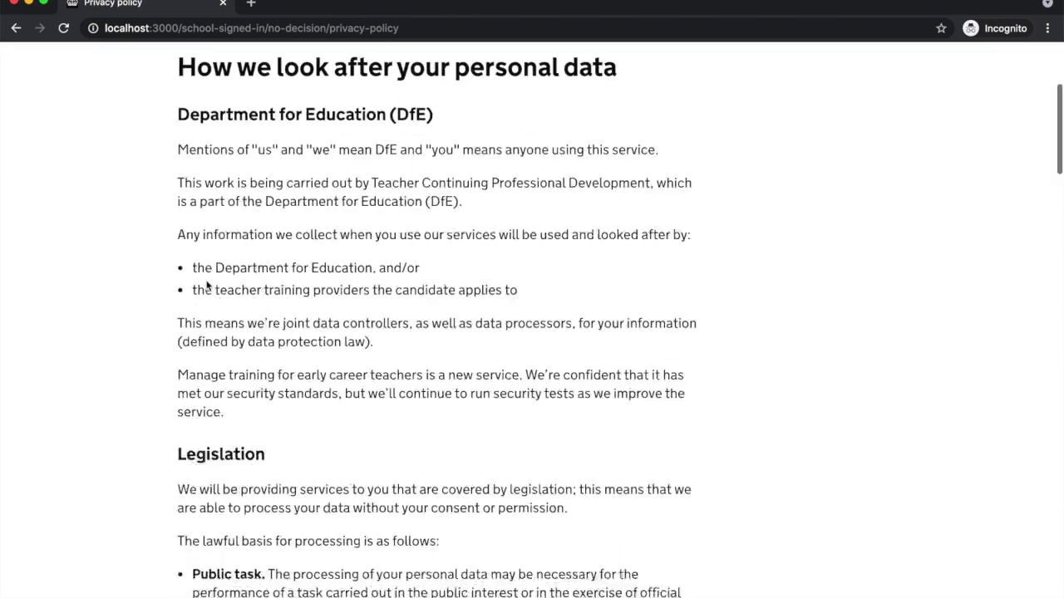
scroll(207, 286, down, 12)
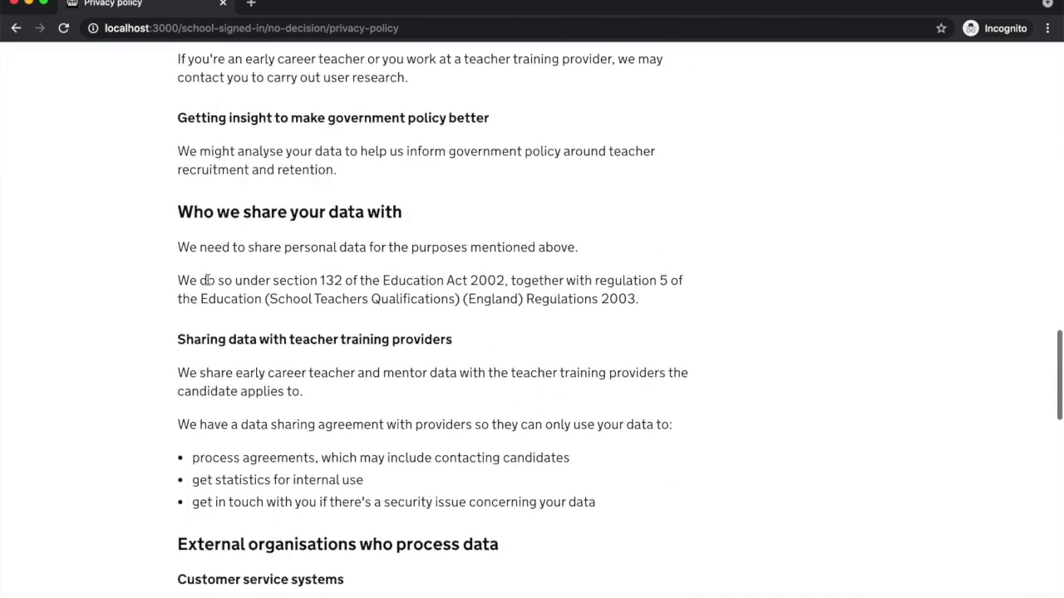
scroll(208, 277, down, 3)
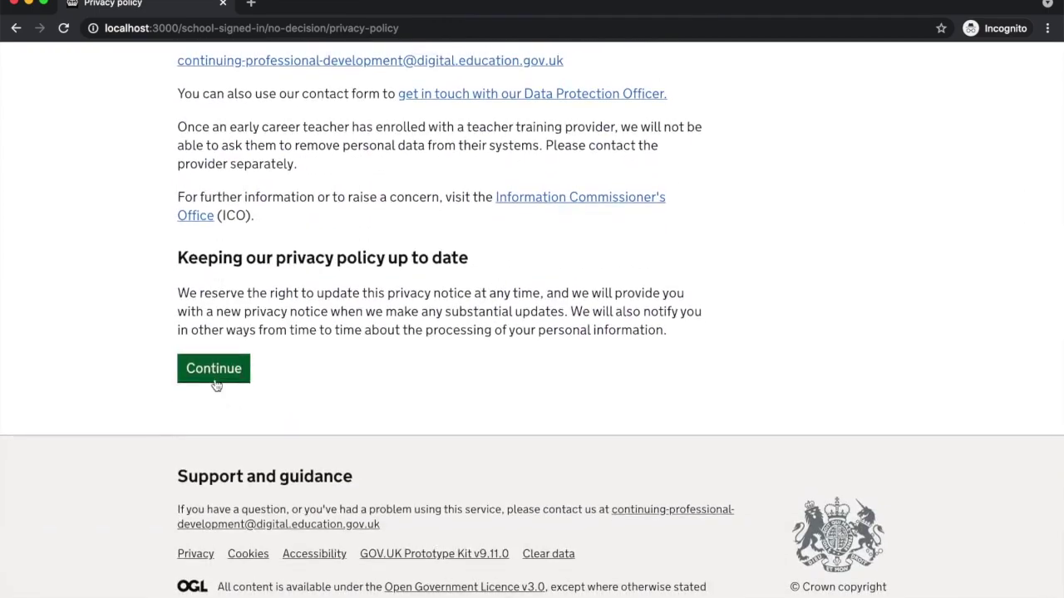
click(213, 376)
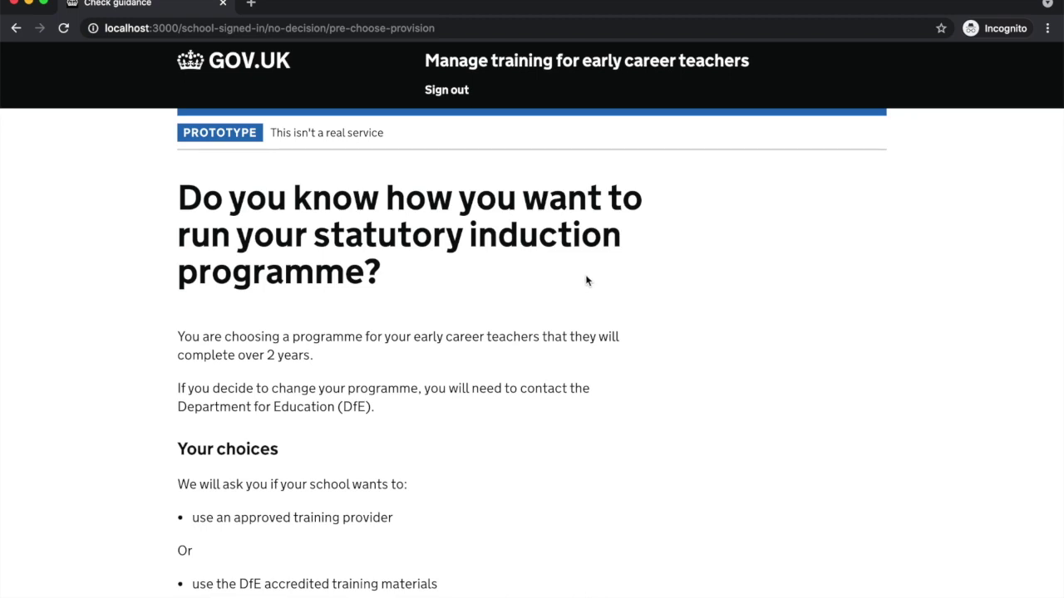
scroll(586, 281, down, 4)
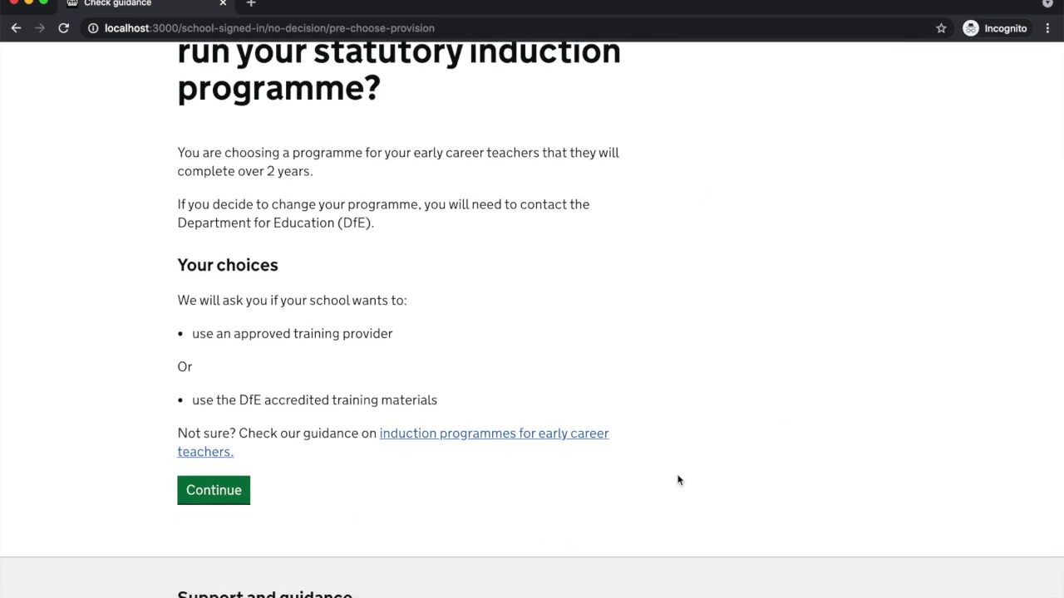
click(208, 500)
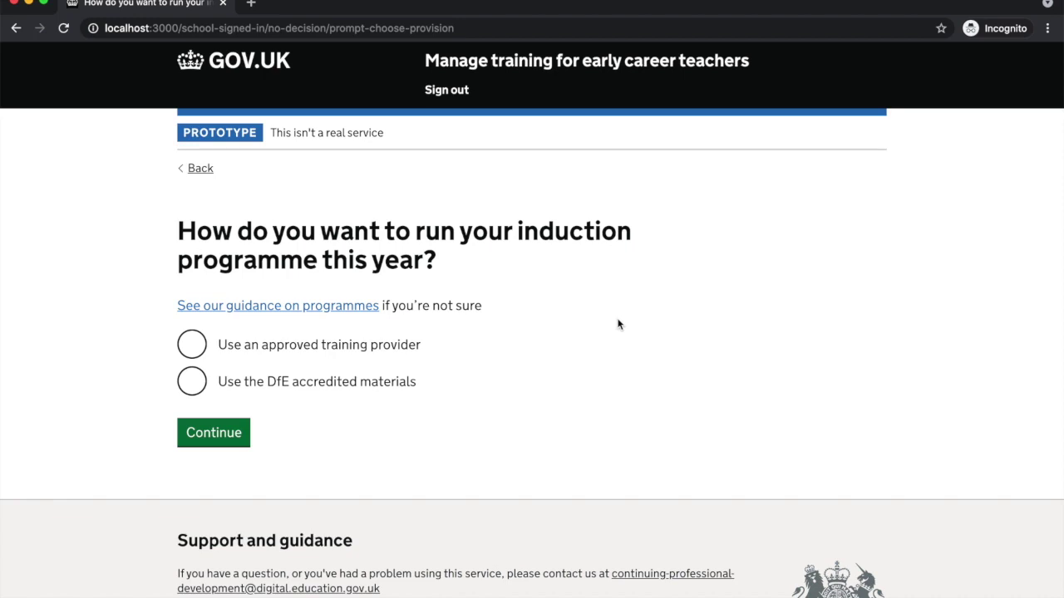
Examine the guidance on induction programmes and return to the programme choice.
click(352, 311)
scroll(453, 253, down, 4)
scroll(453, 253, down, 10)
scroll(449, 252, up, 20)
scroll(450, 251, down, 2)
key(ctrl+shift+Tab)
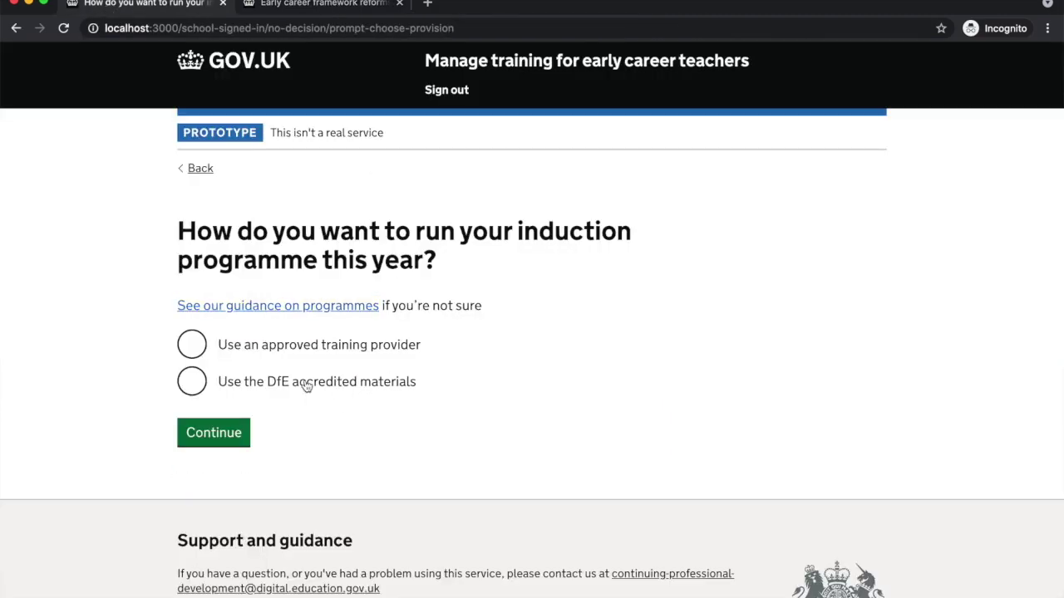
Choose and confirm "Use the DfE accredited materials" as this year's induction programme, continuing to the training overview.
click(306, 383)
click(238, 435)
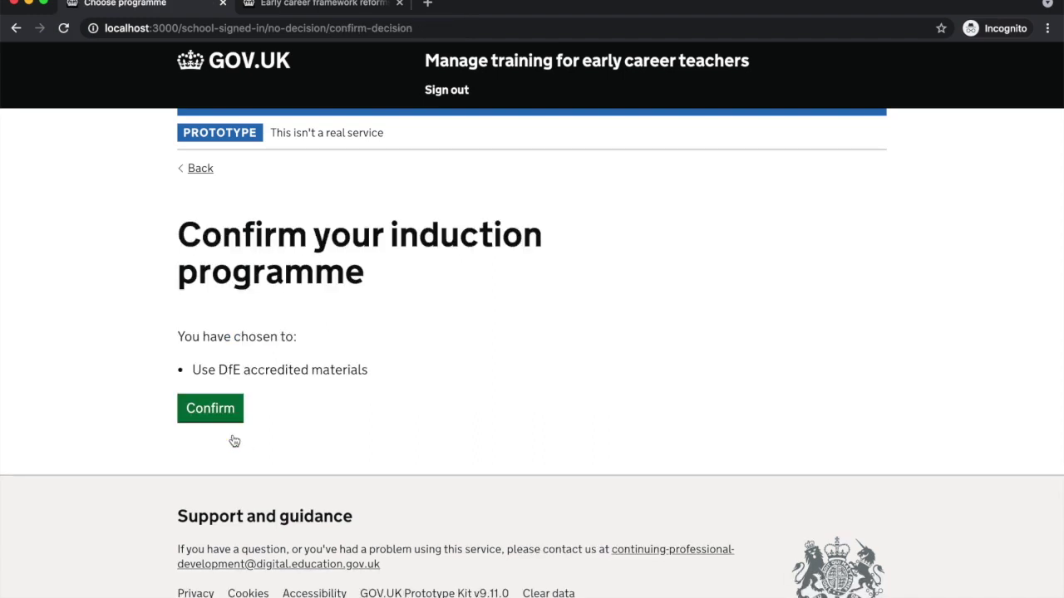
click(220, 418)
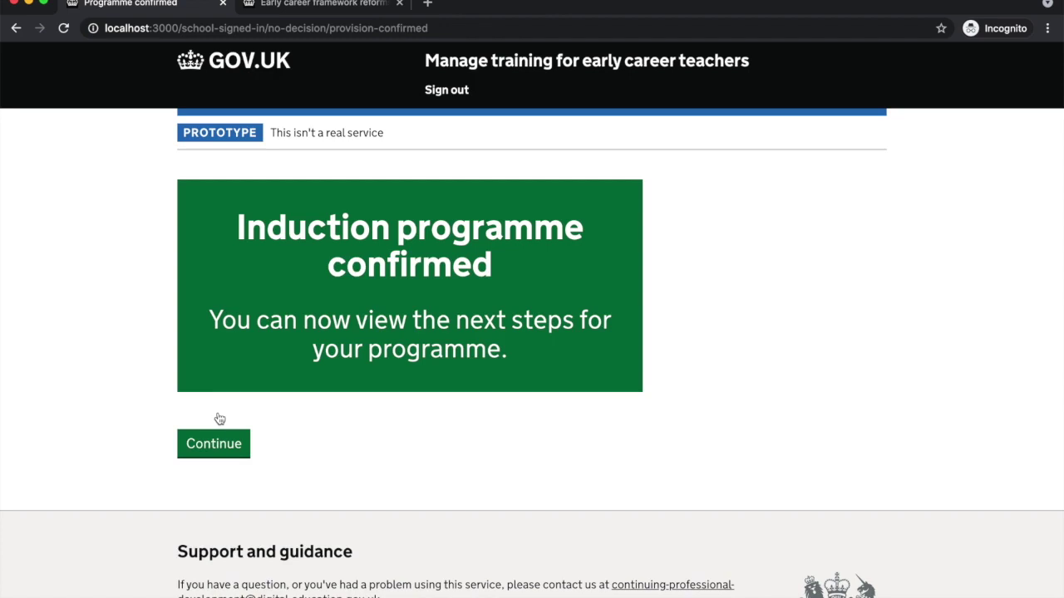
click(217, 446)
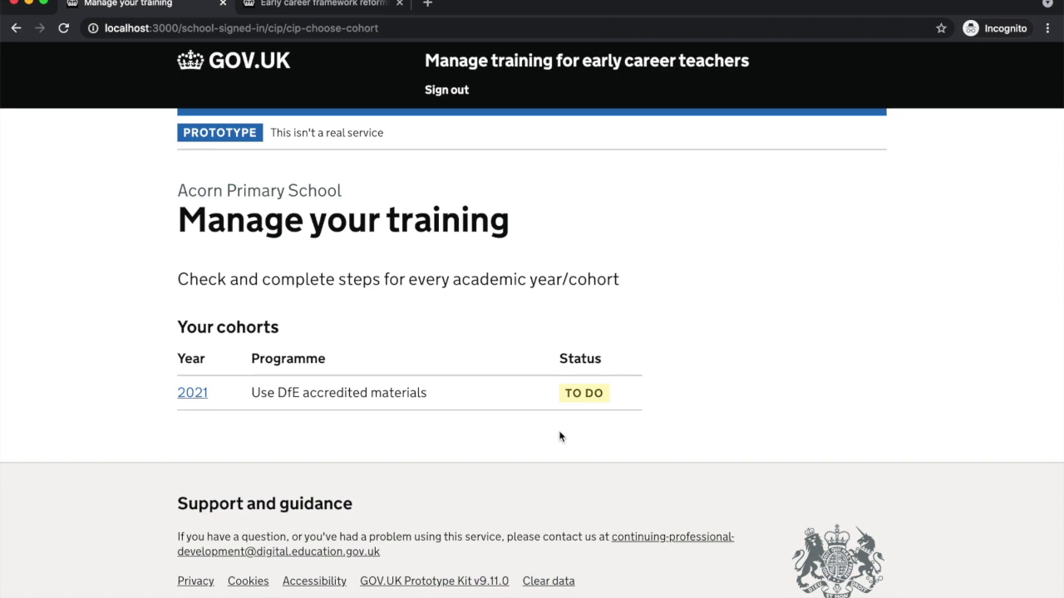
Open the 2021 cohort and review its chosen induction programme and the advice on changing it.
click(200, 398)
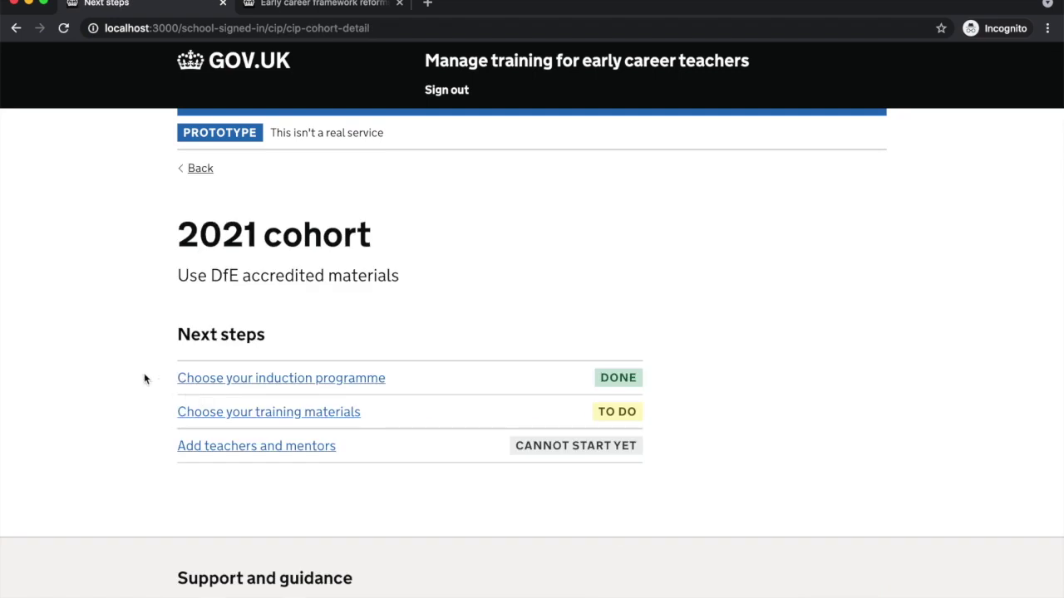
scroll(300, 344, down, 3)
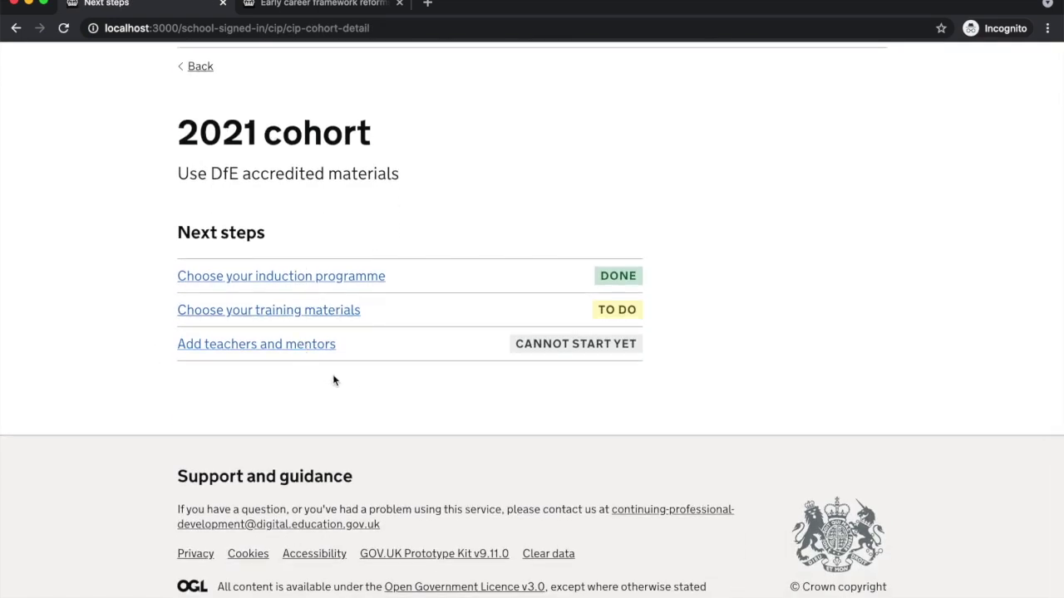
click(238, 278)
drag(338, 368, 574, 377)
click(573, 376)
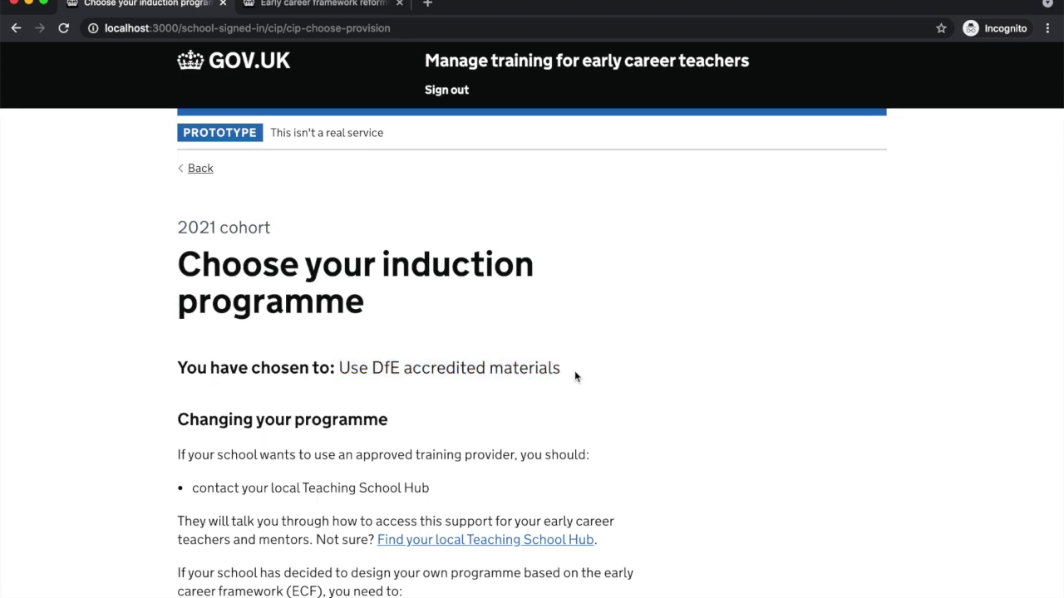
scroll(617, 329, down, 5)
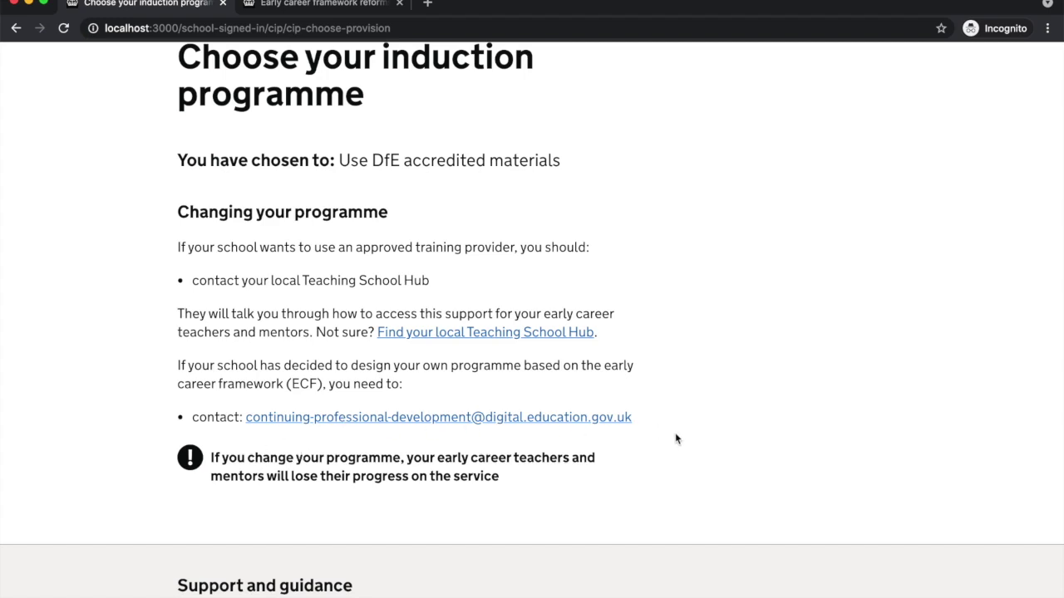
scroll(679, 439, up, 5)
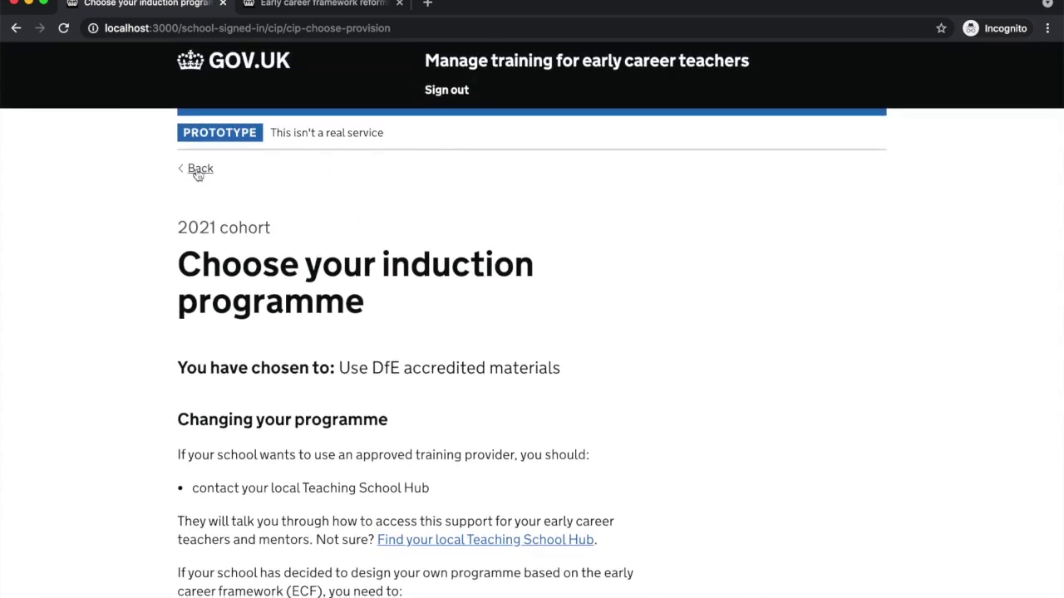
click(200, 170)
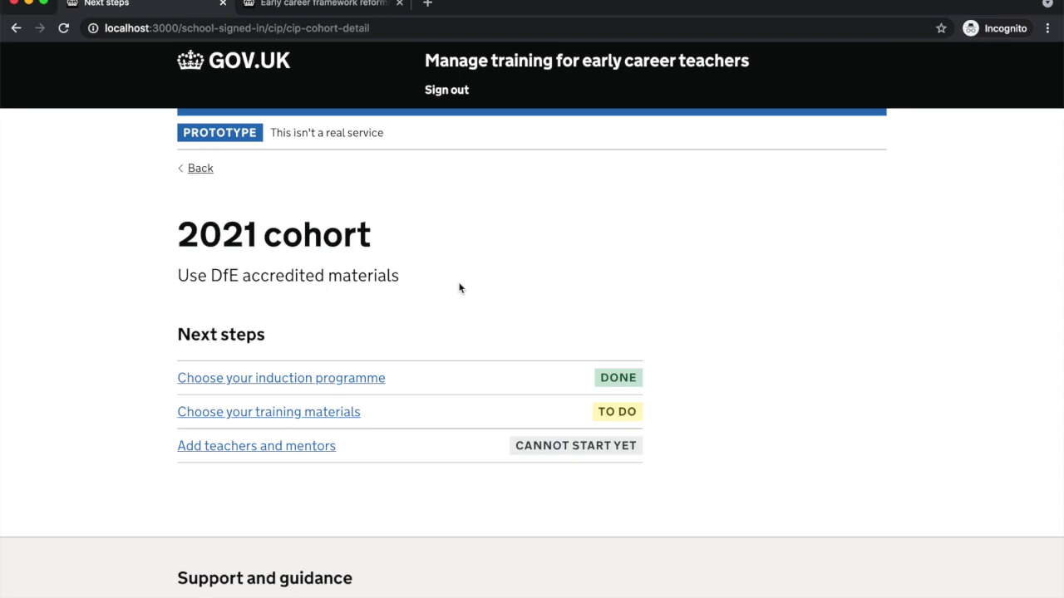
Review the accredited materials guidance for the 2021 cohort's training materials and continue to the materials choice.
click(274, 414)
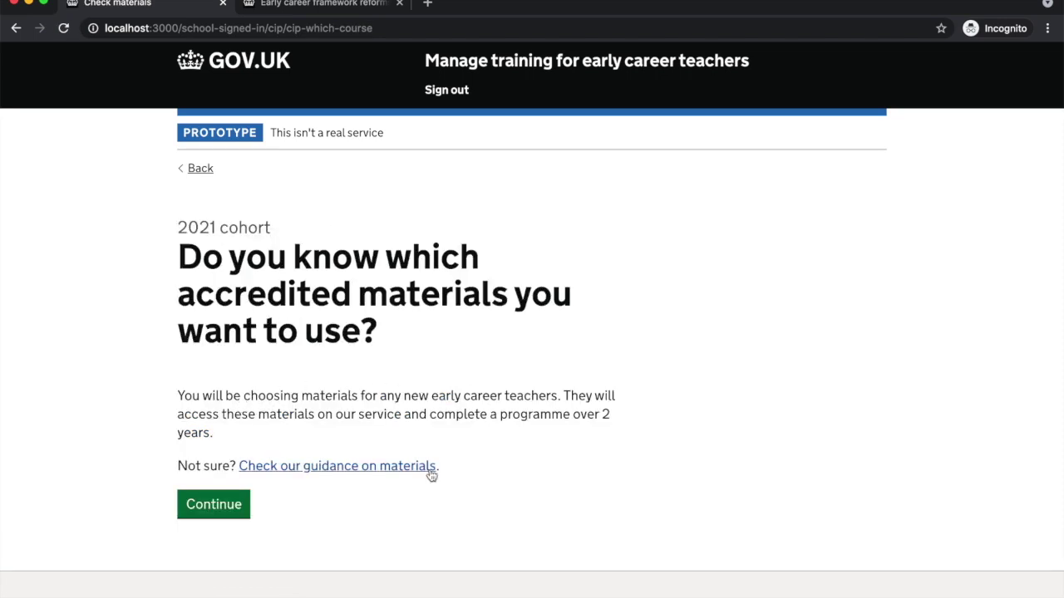
super+click(380, 467)
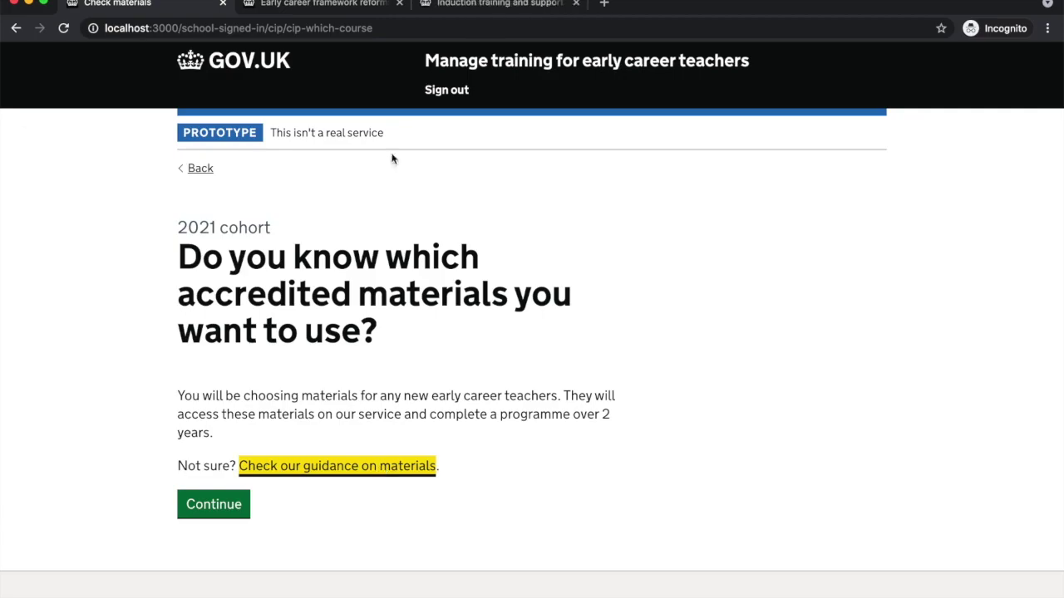
click(500, 7)
scroll(423, 271, down, 10)
scroll(423, 276, down, 10)
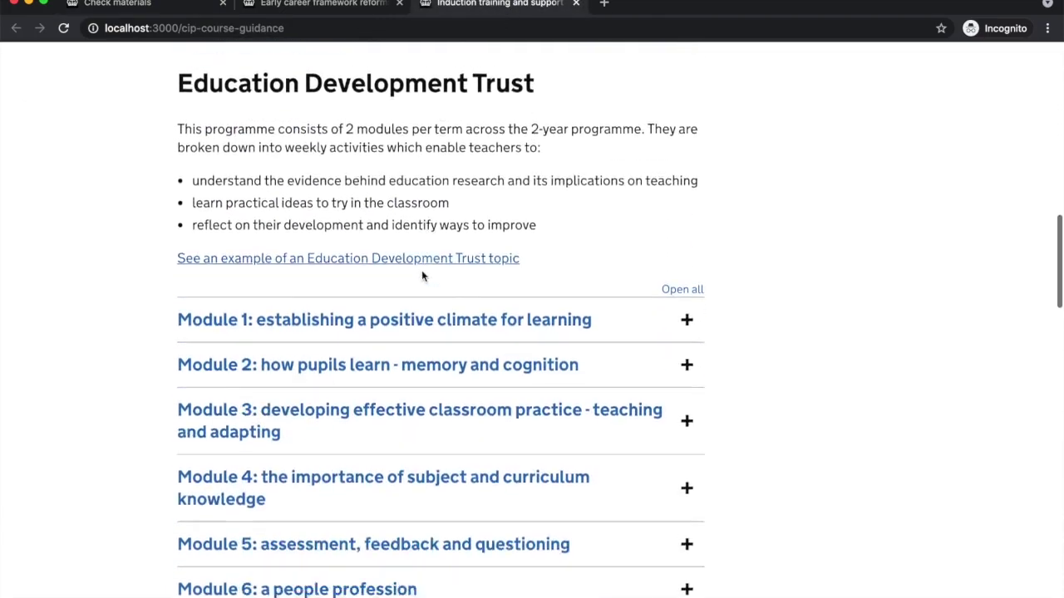
scroll(421, 272, up, 20)
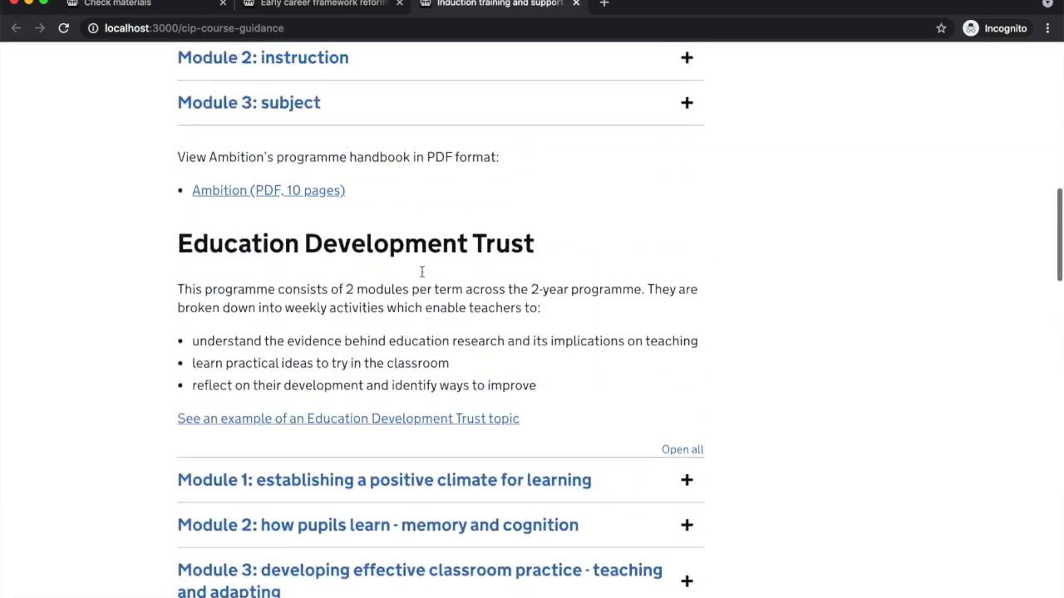
scroll(421, 272, down, 10)
scroll(421, 271, down, 14)
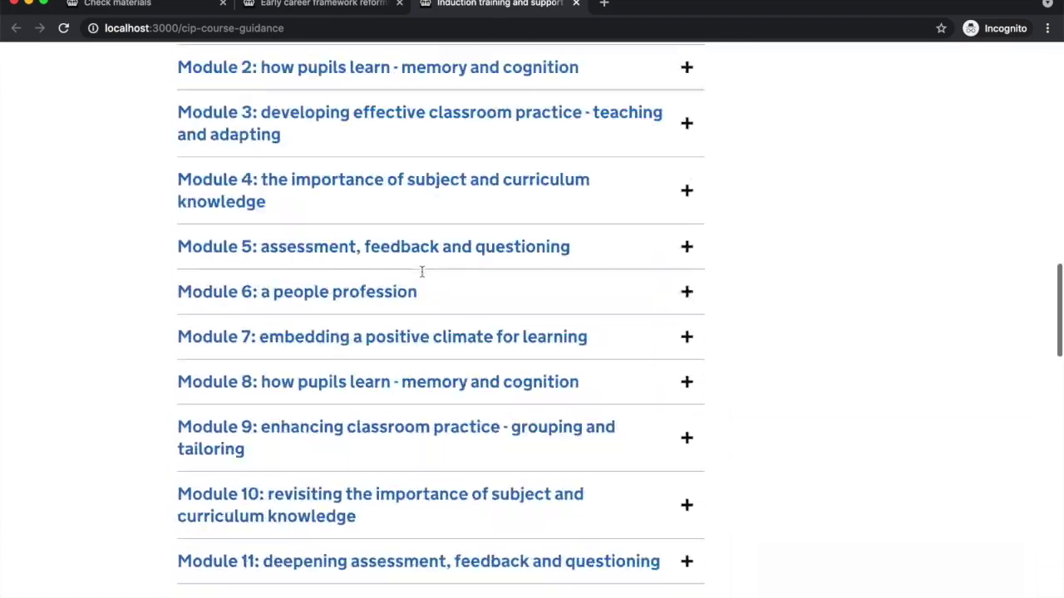
click(195, 4)
click(198, 502)
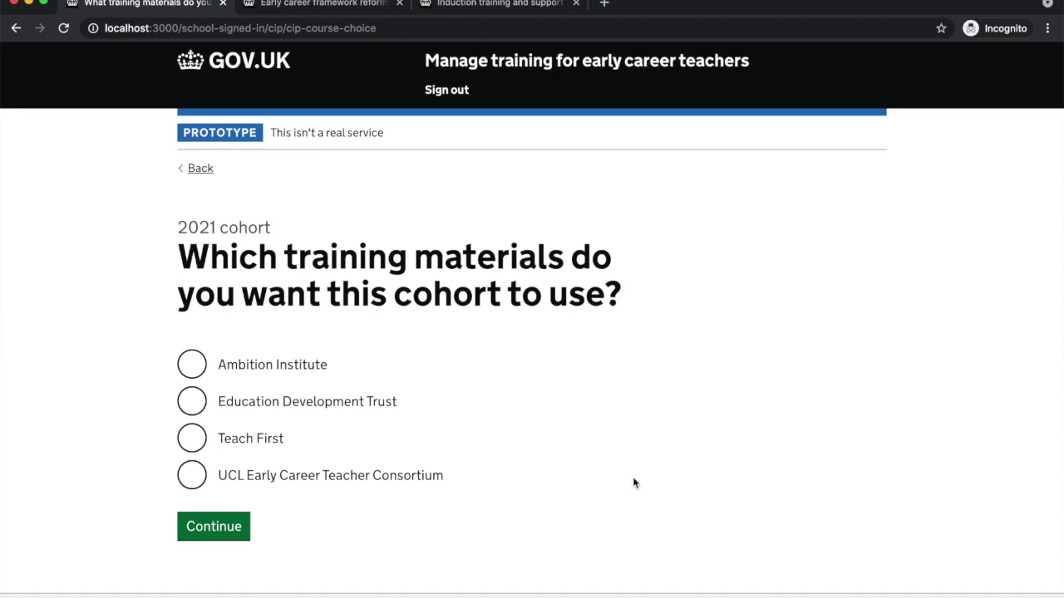
Return from the training materials choice to the 2021 cohort's next steps and open "Add teachers and mentors".
click(208, 174)
click(207, 174)
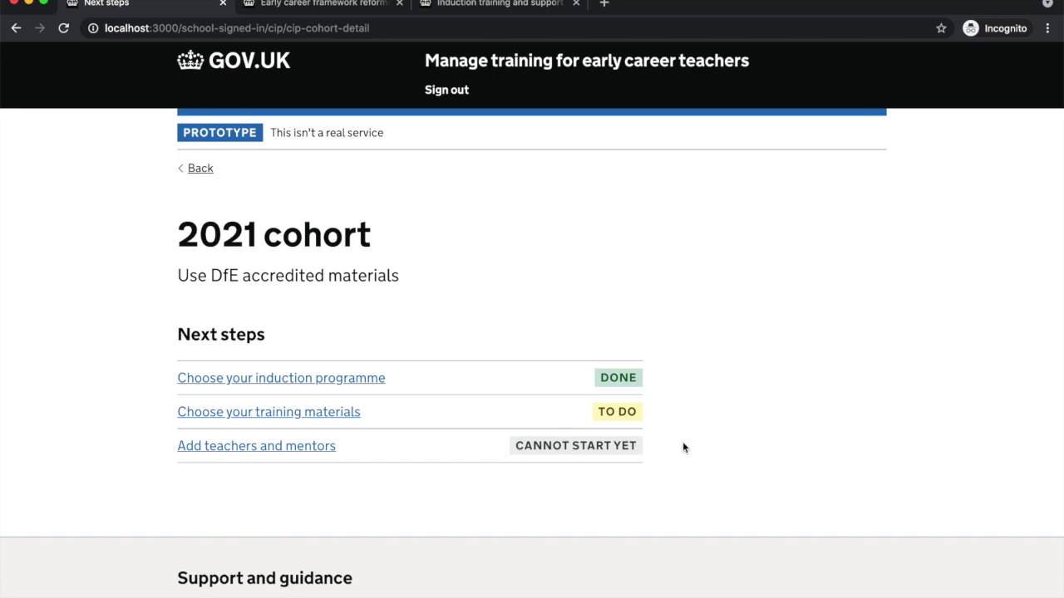
click(231, 450)
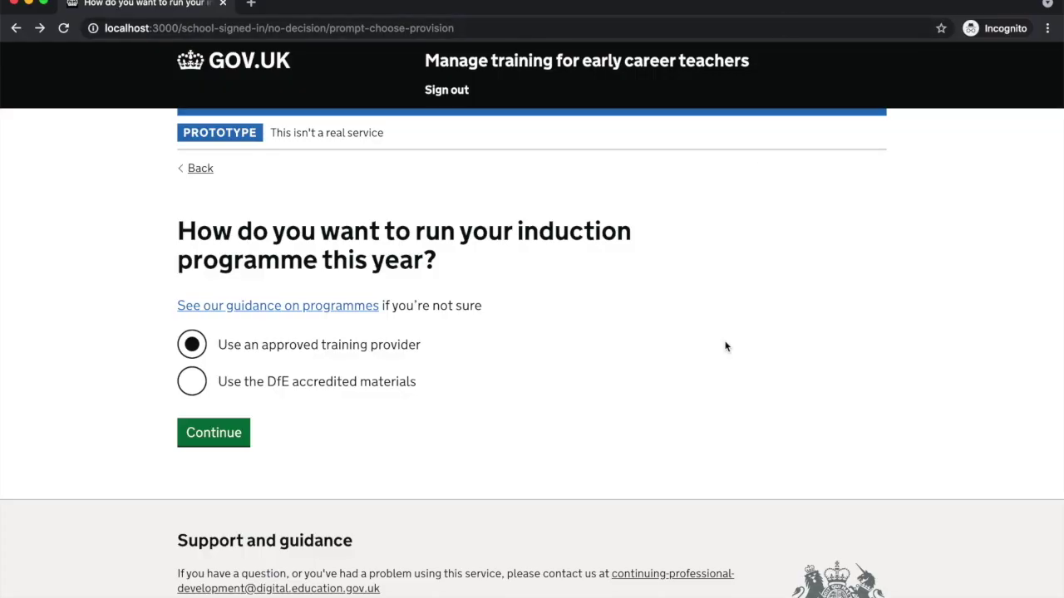
Choose and confirm "Use an approved training provider" as this year's induction programme, continuing to the training overview.
click(192, 345)
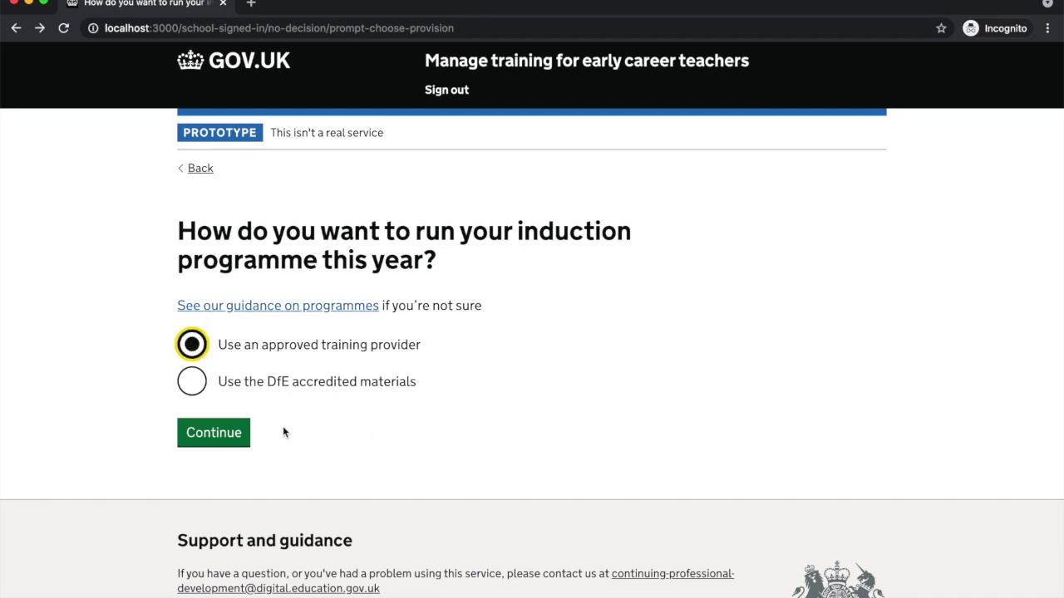
click(227, 432)
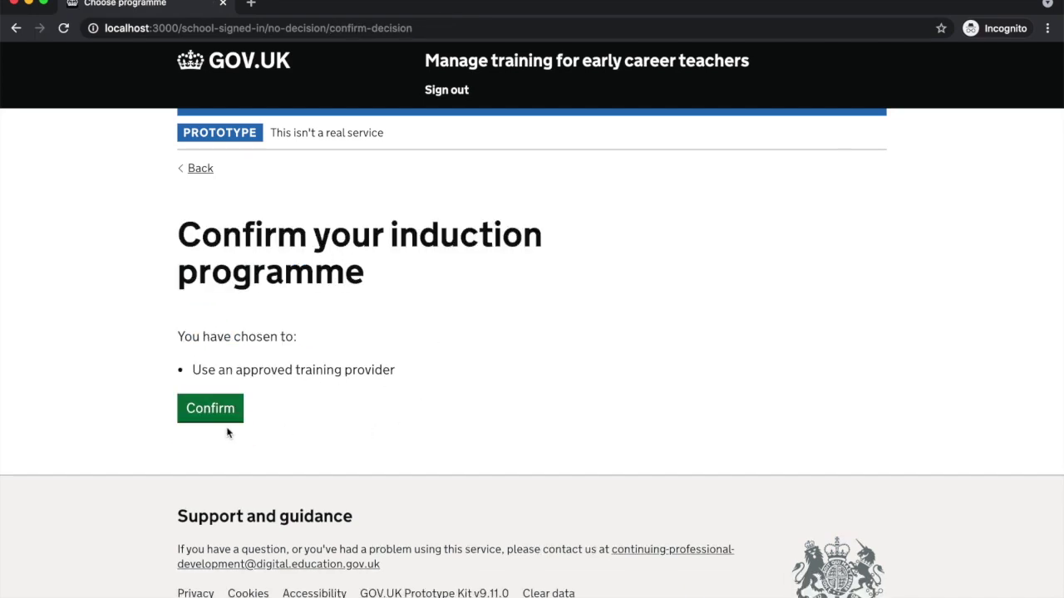
click(225, 411)
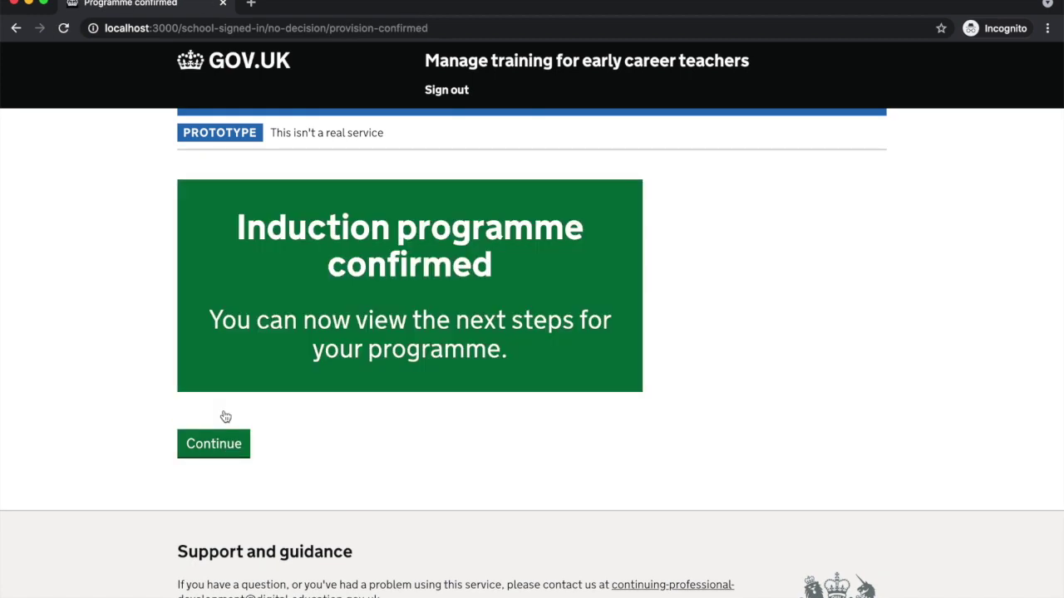
click(223, 444)
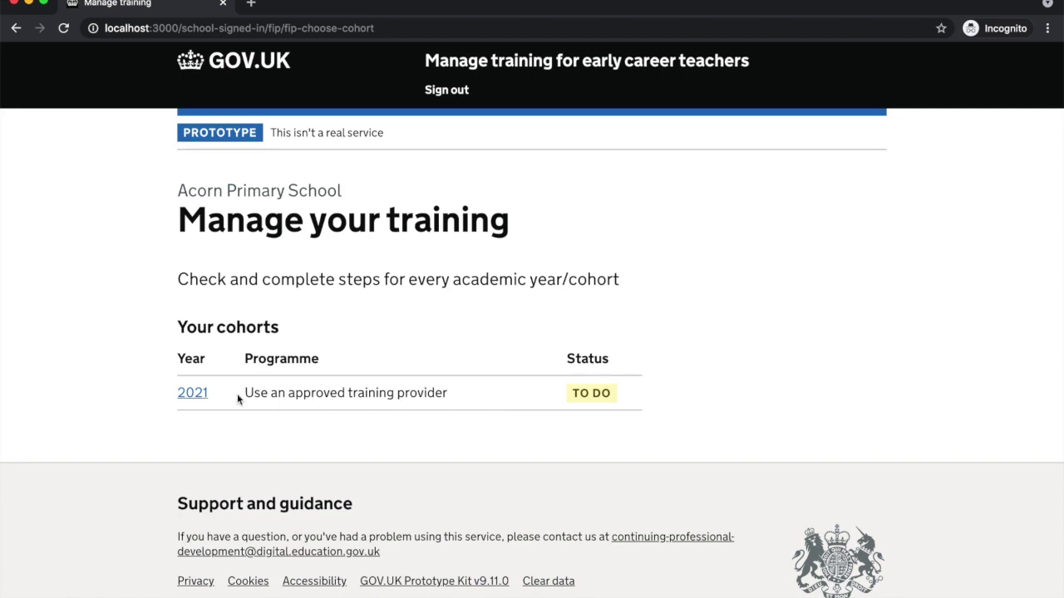
Open the 2021 cohort's induction programme details, review the advice on changing the programme, and return to the cohort's next steps.
click(193, 395)
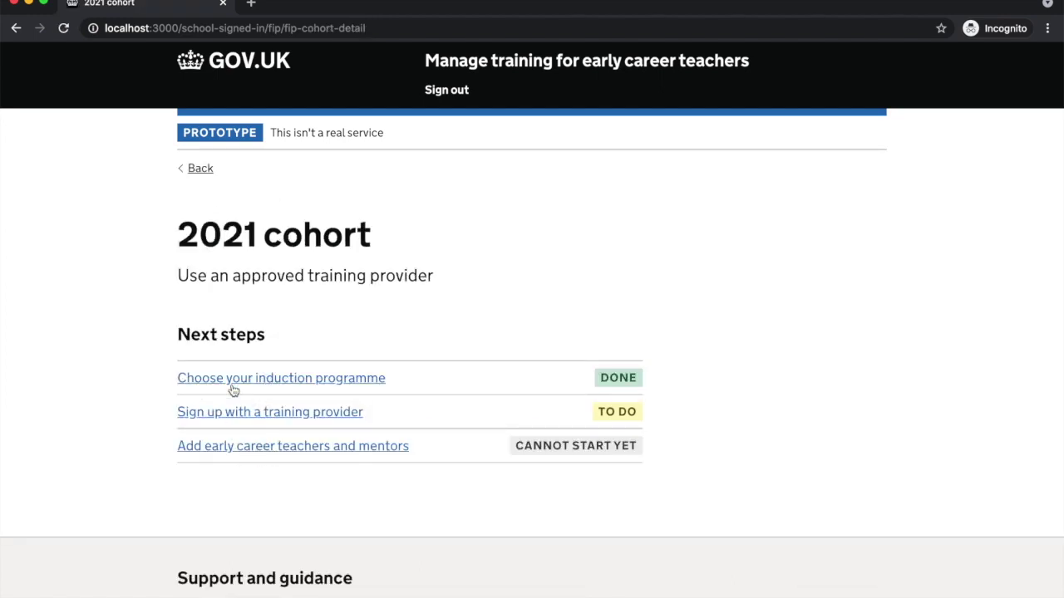
click(250, 379)
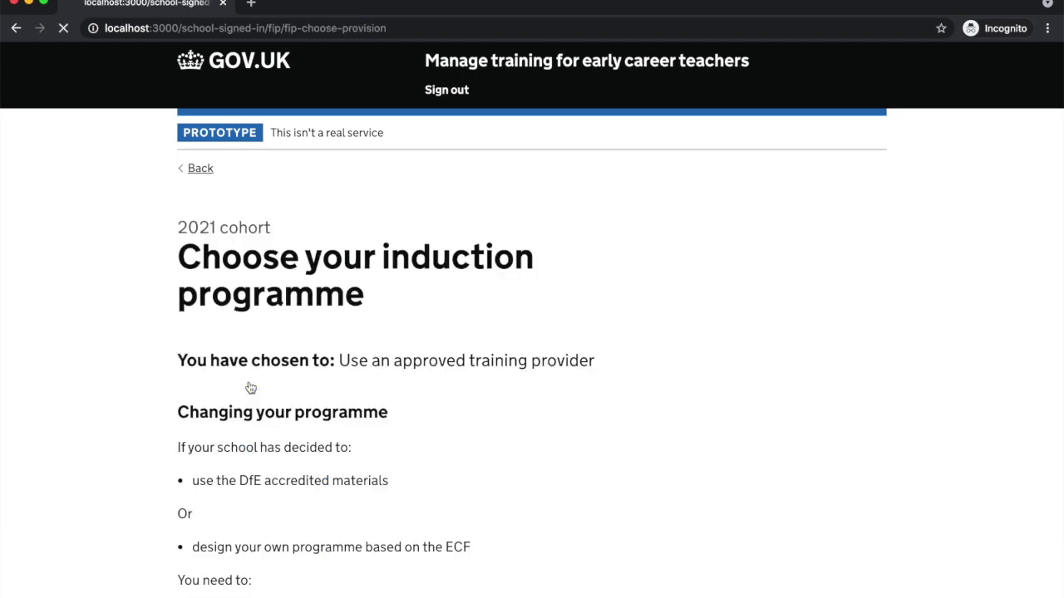
drag(340, 360, 595, 360)
click(434, 360)
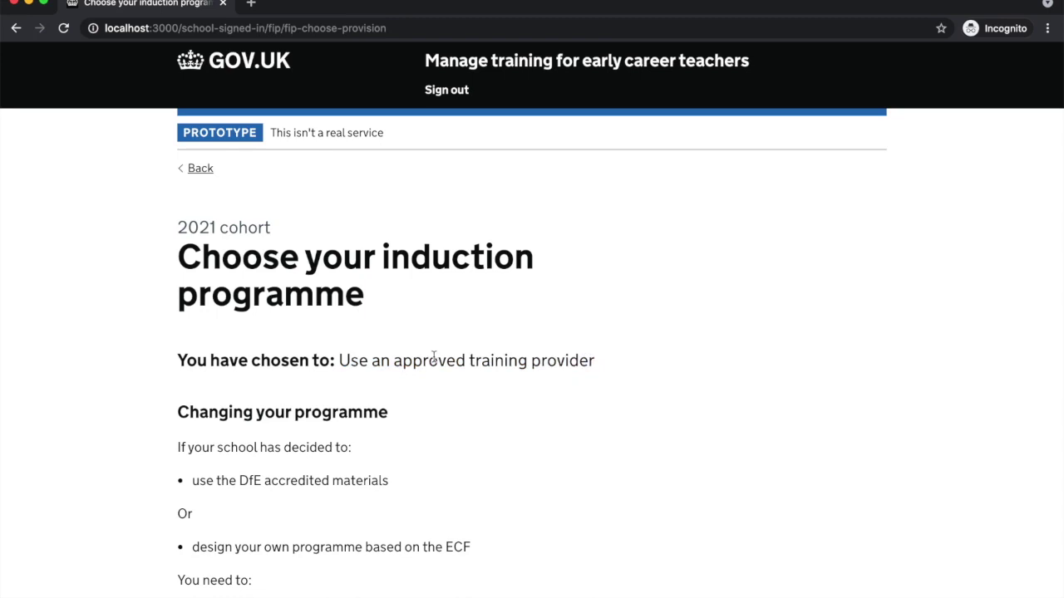
scroll(432, 355, down, 3)
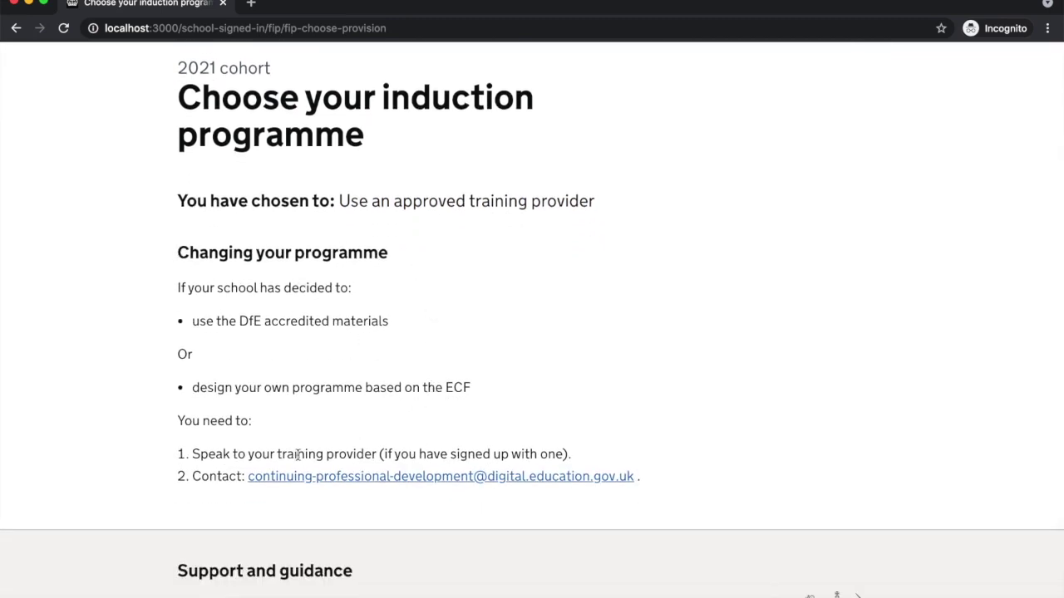
scroll(629, 480, up, 4)
click(208, 164)
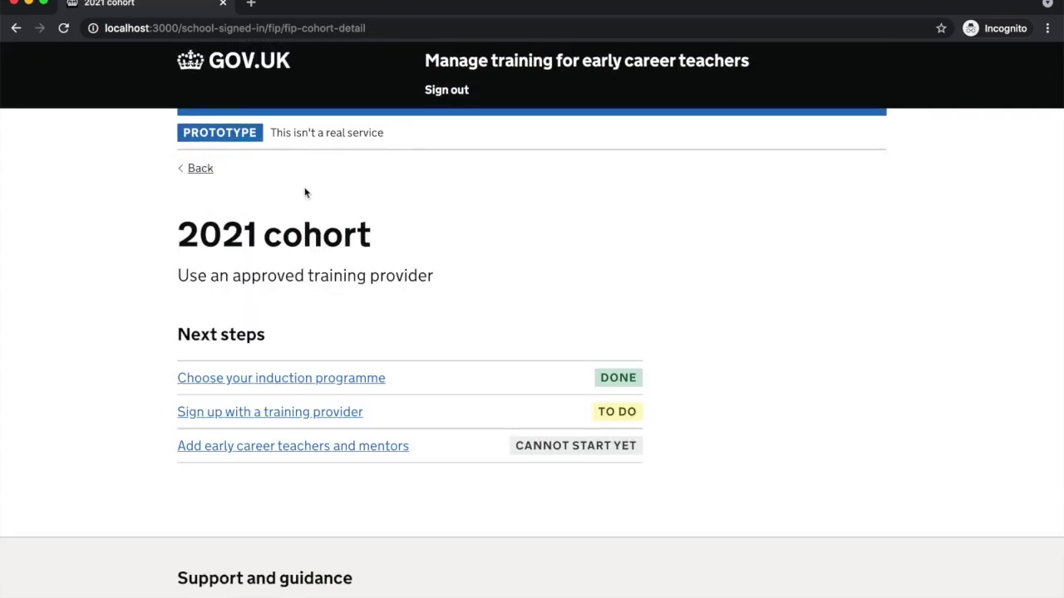
Review the 2021 cohort's guidance on signing up with a training provider and return to the cohort's next steps.
click(213, 421)
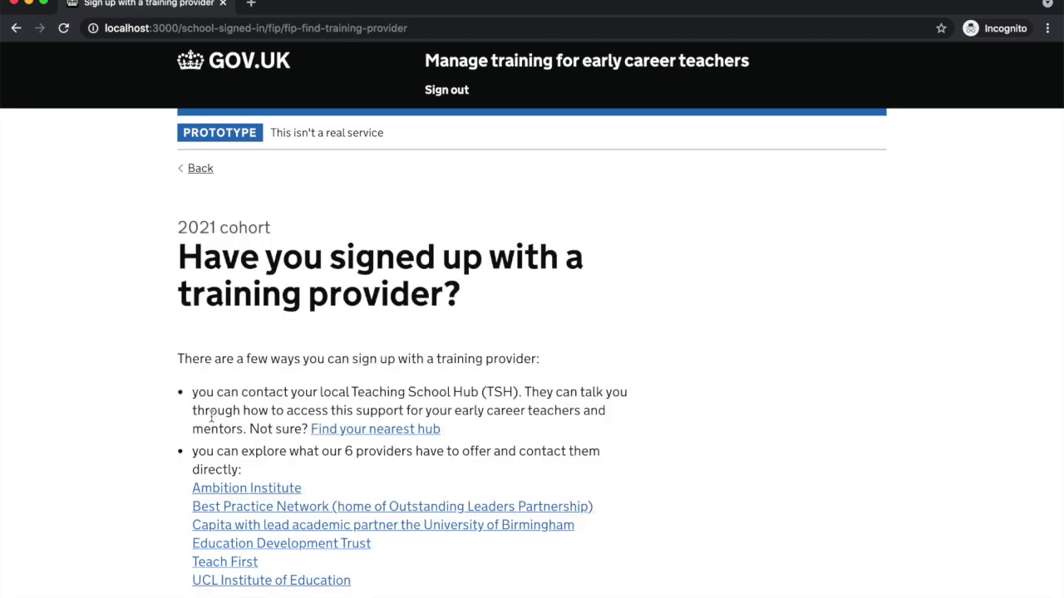
scroll(627, 305, down, 3)
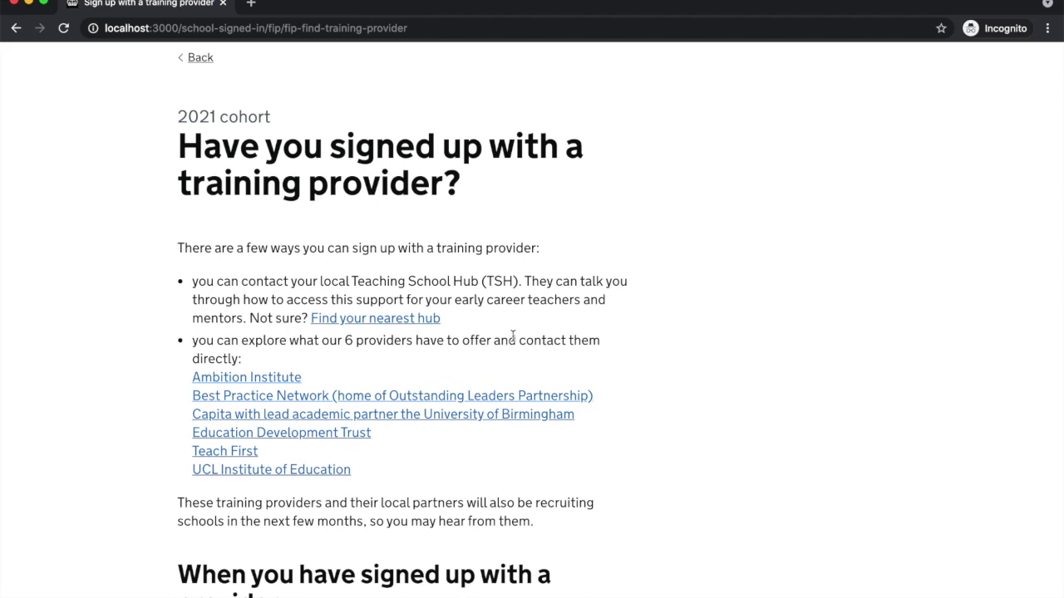
scroll(650, 329, down, 3)
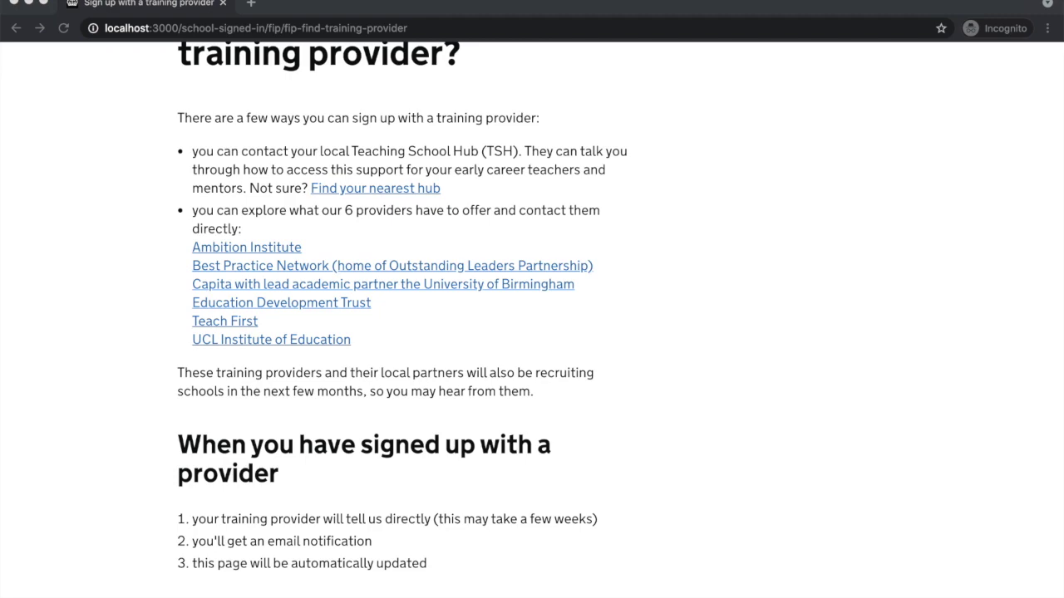
scroll(683, 443, up, 5)
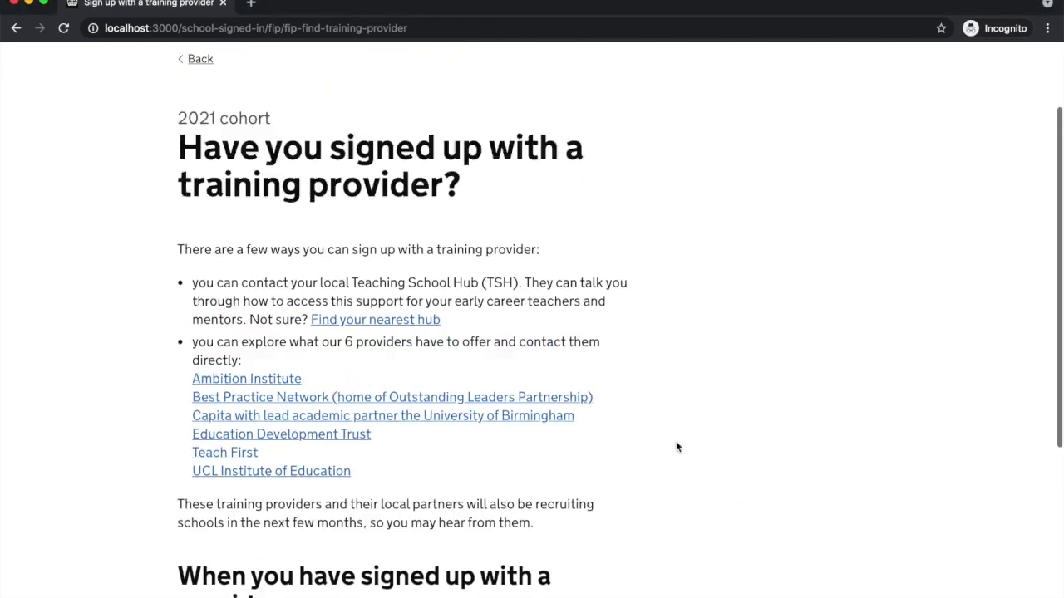
click(200, 168)
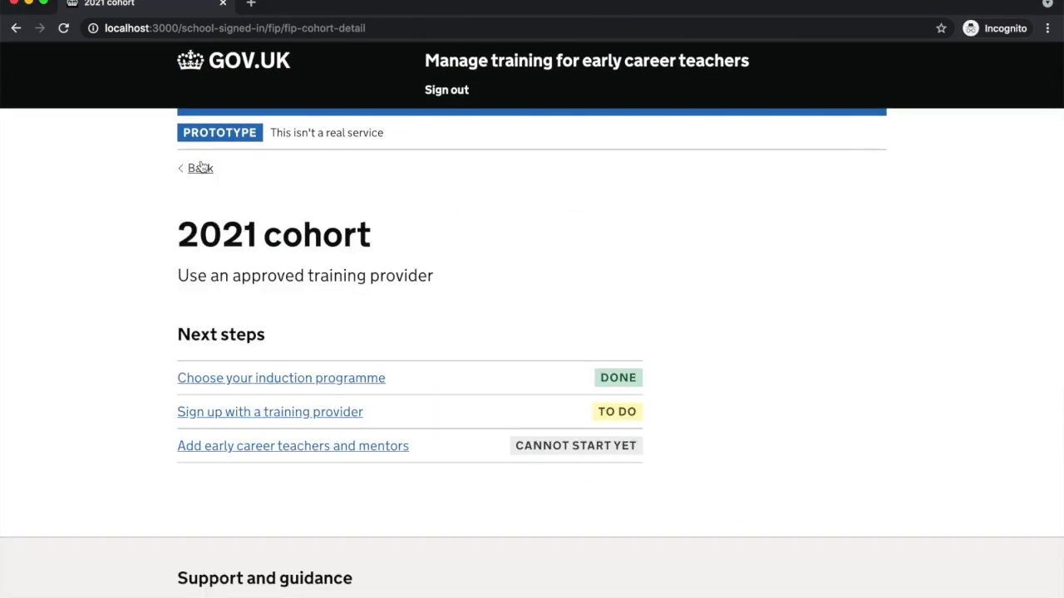
Open "Add early career teachers and mentors" for the 2021 cohort and review the details needed for each participant.
scroll(664, 370, down, 2)
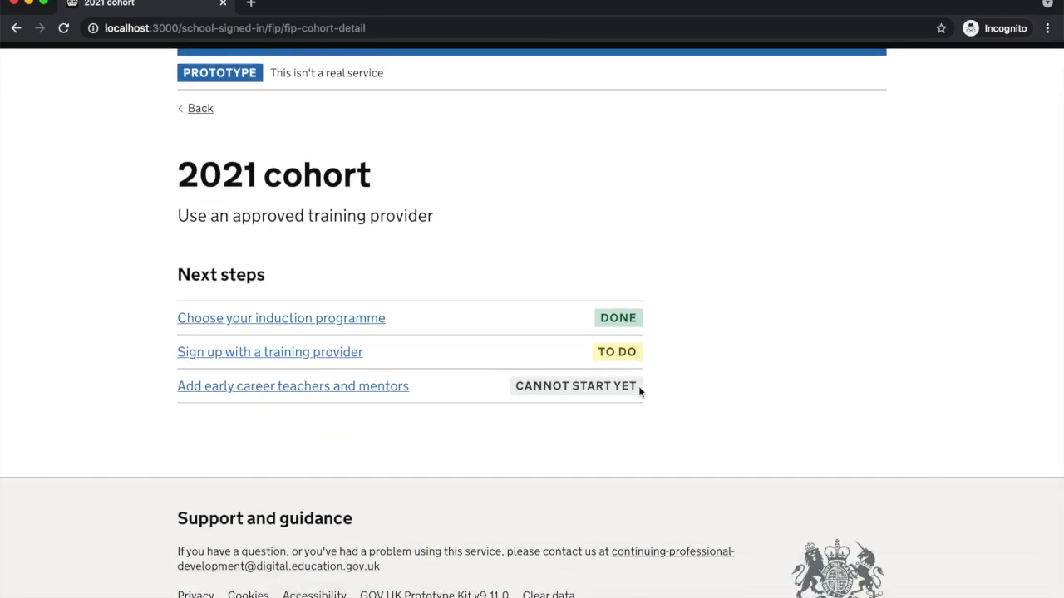
click(360, 389)
scroll(430, 366, down, 3)
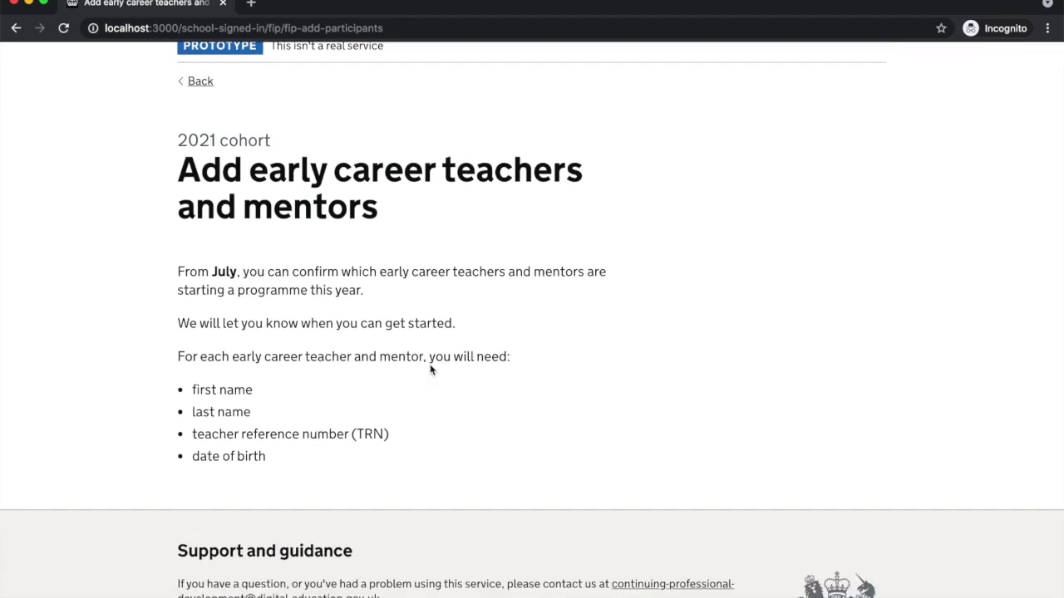